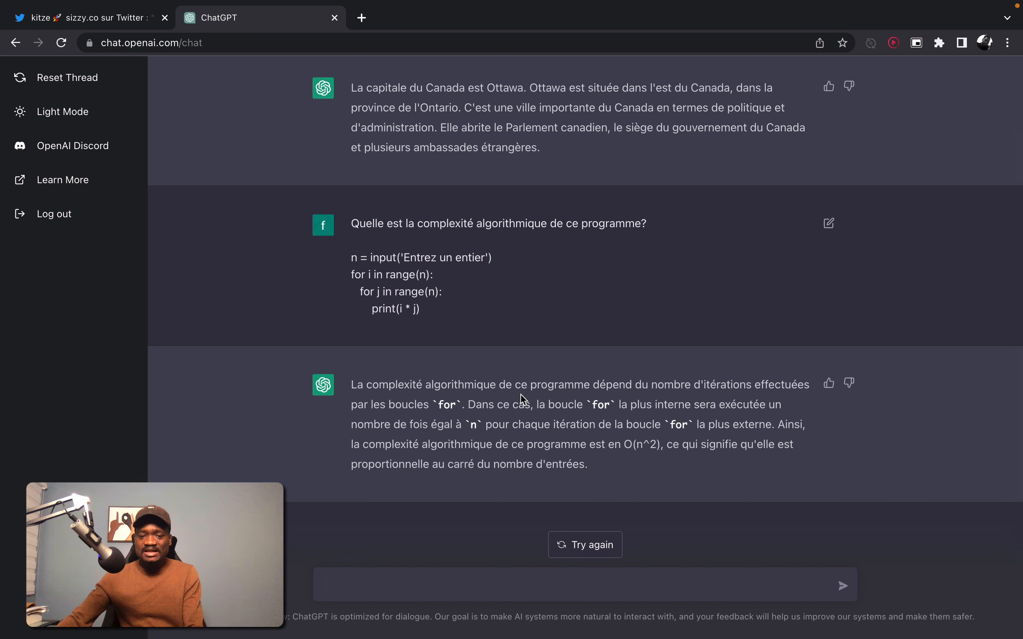
Review the answer on the program's algorithmic complexity, highlighting the for-loop explanation, n^2 and the closing words about the square of the inputs.
left_click_drag(527, 384, 479, 400)
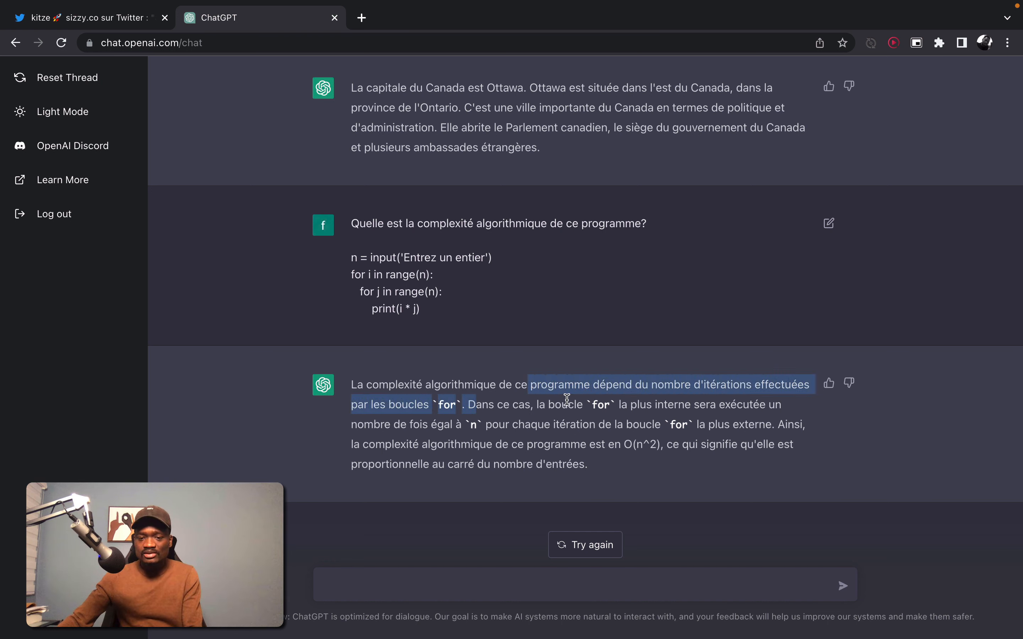
left_click_drag(586, 404, 496, 423)
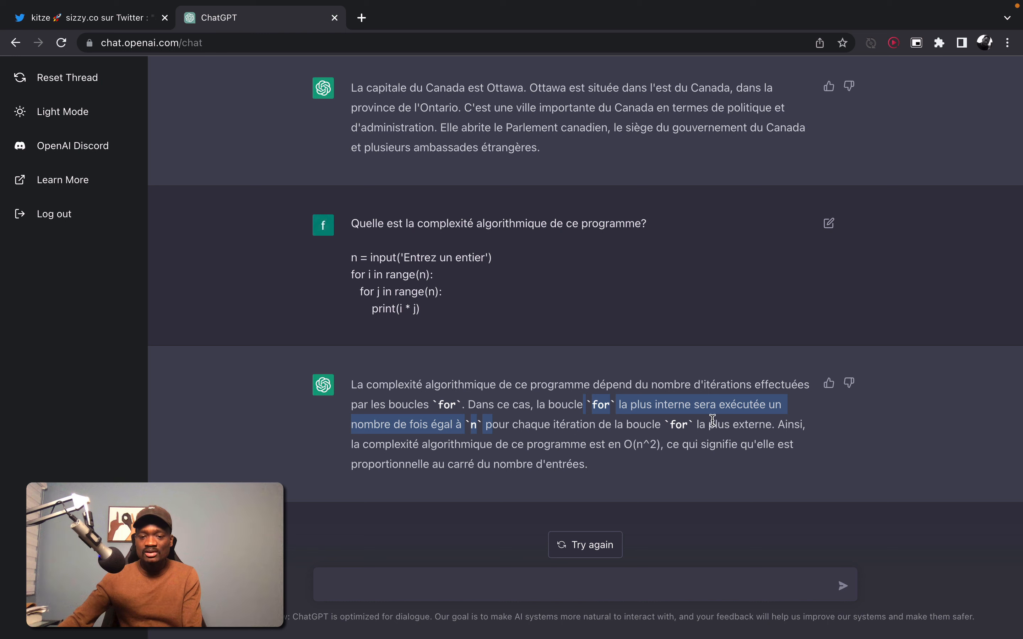
left_click(450, 440)
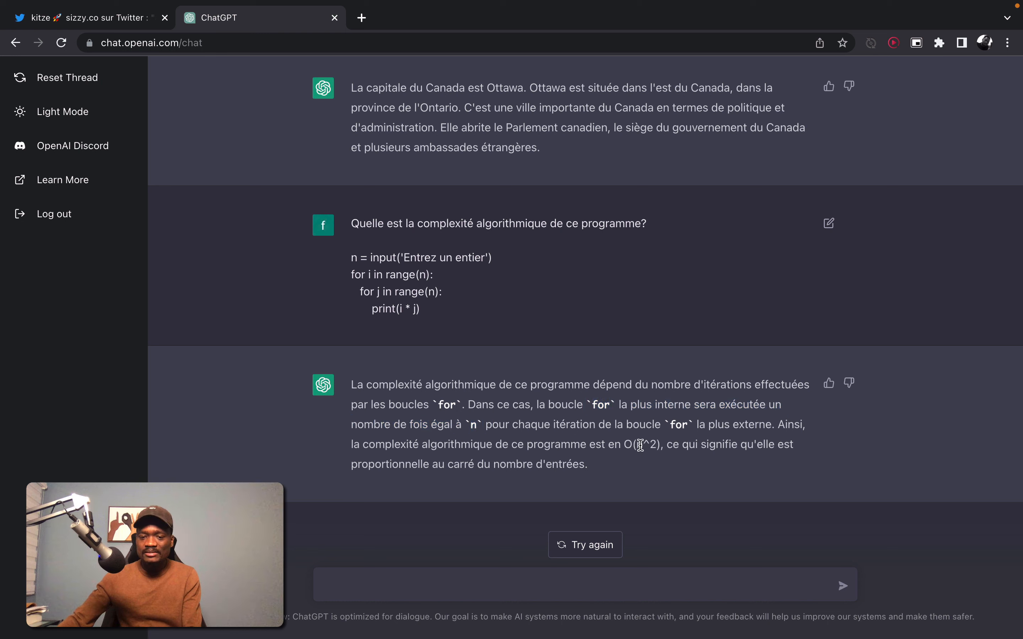
left_click_drag(641, 445, 655, 444)
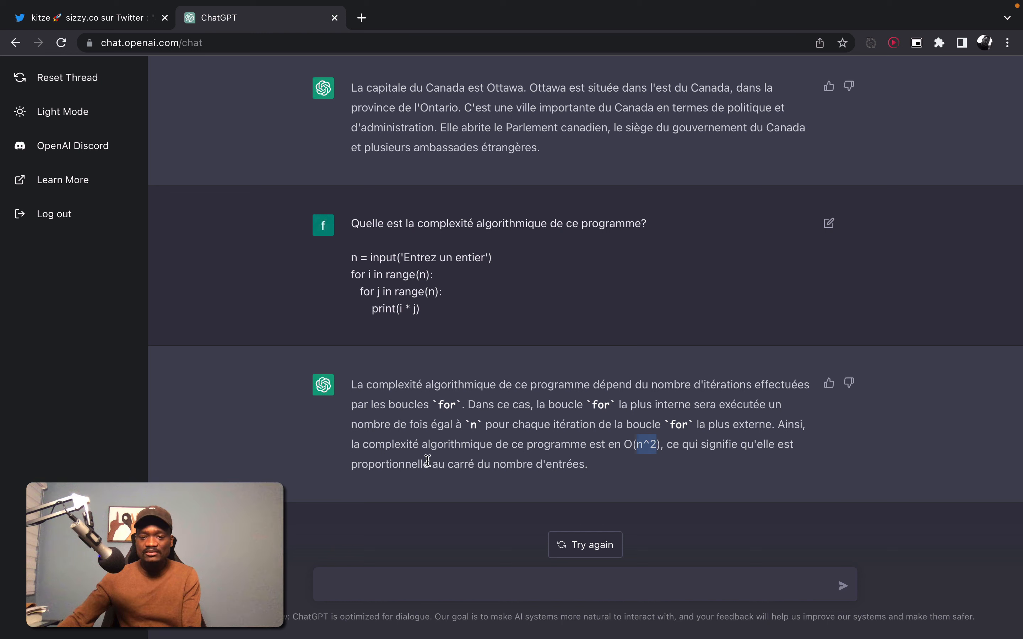
left_click_drag(428, 460, 584, 464)
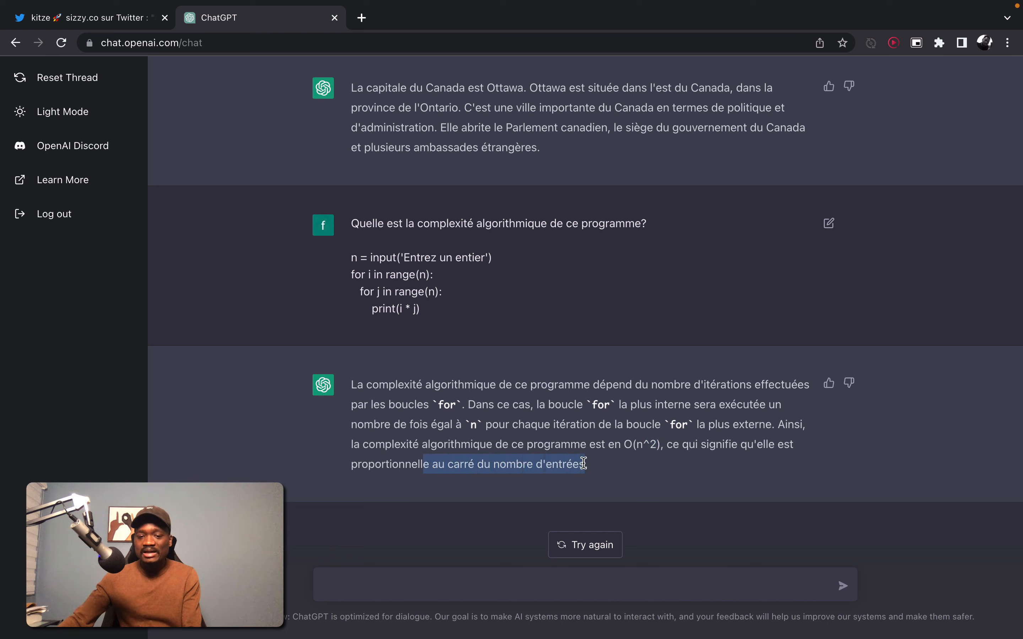
left_click(618, 468)
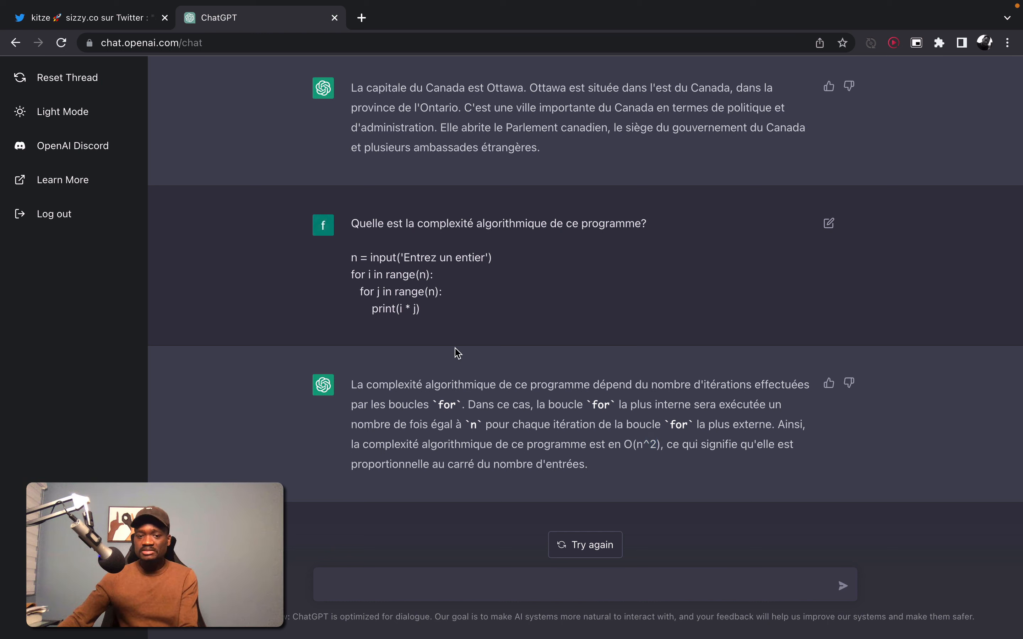
Ask "Quelle est l'erreur dans le code suivant:" followed by a copy of the nested-loop code from the previous question.
left_click_drag(441, 315, 349, 263)
key("super+c")
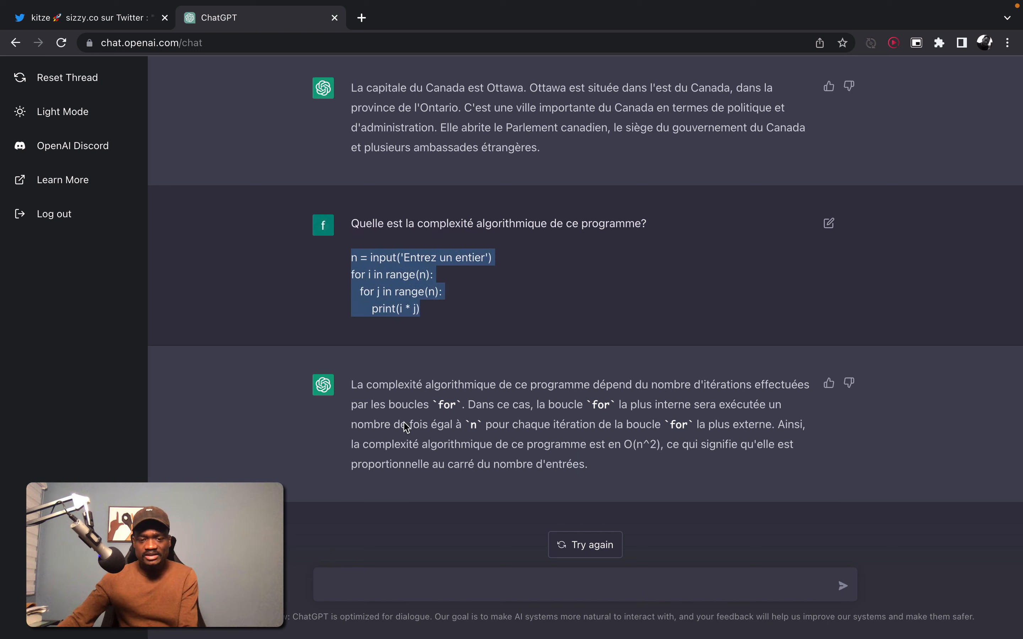
left_click(416, 577)
type("Que")
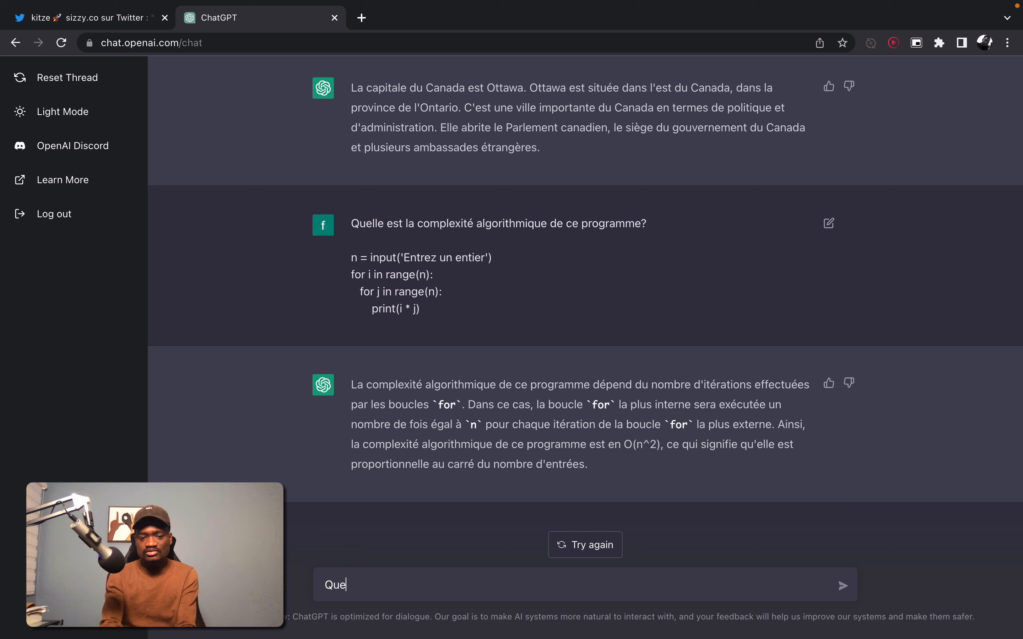
type("lle est l'erreur dans le code suivant:")
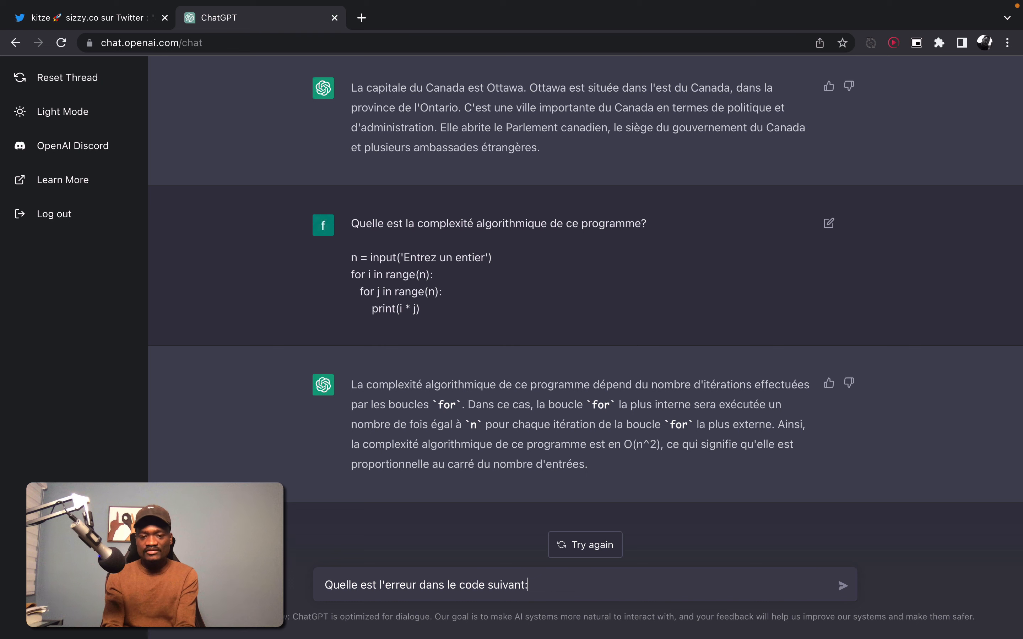
key("shift+Return")
key("shift+Return")
key("super+v")
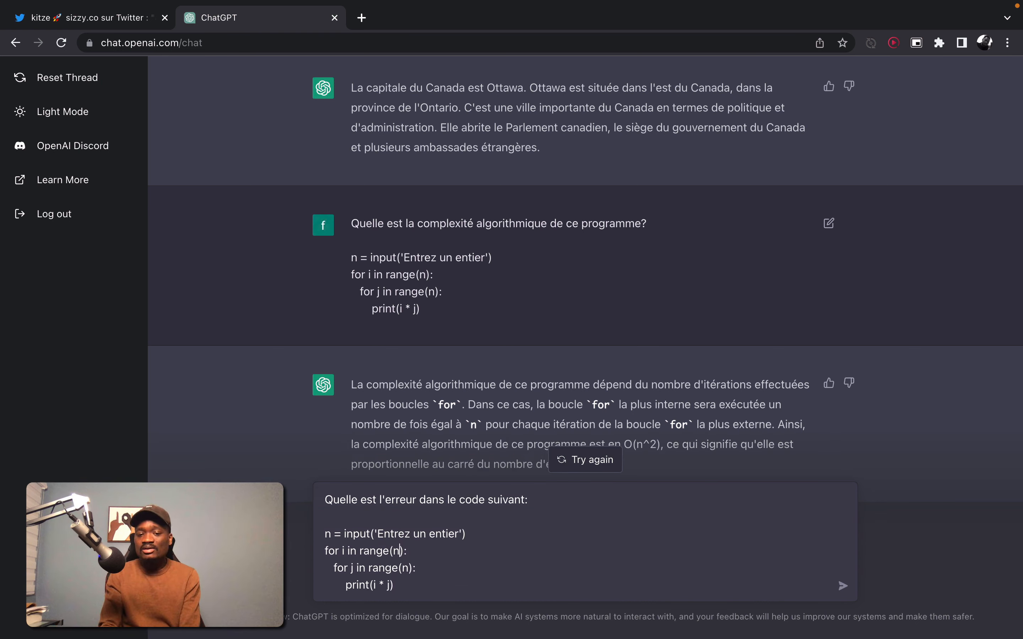
key("Return")
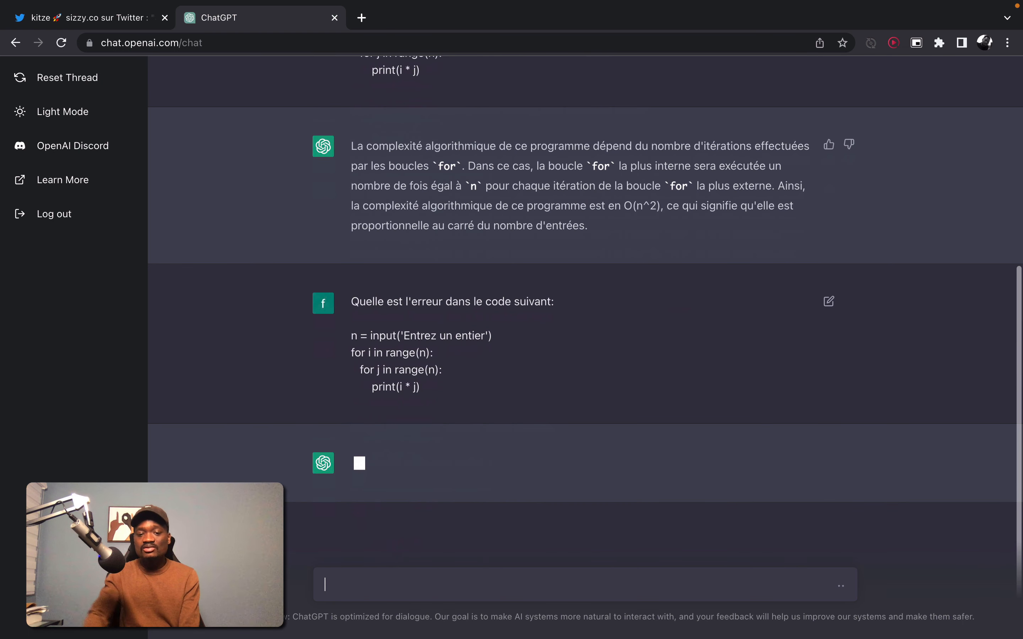
left_click_drag(359, 339, 444, 337)
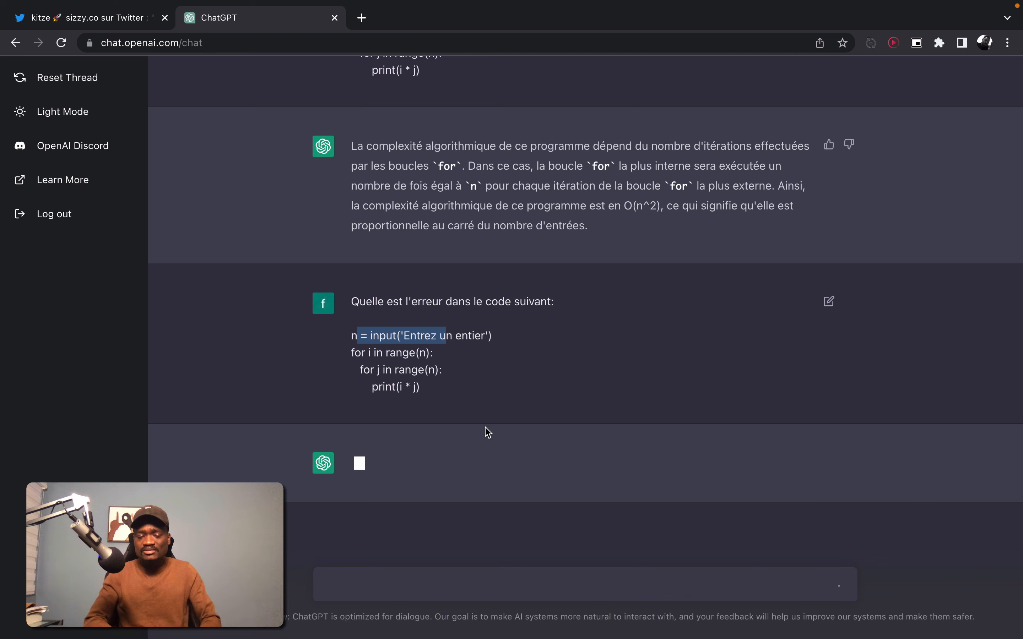
Send the question "Comment créer un nouveau projet Symfony?" in the same conversation.
mouse_move(587, 5)
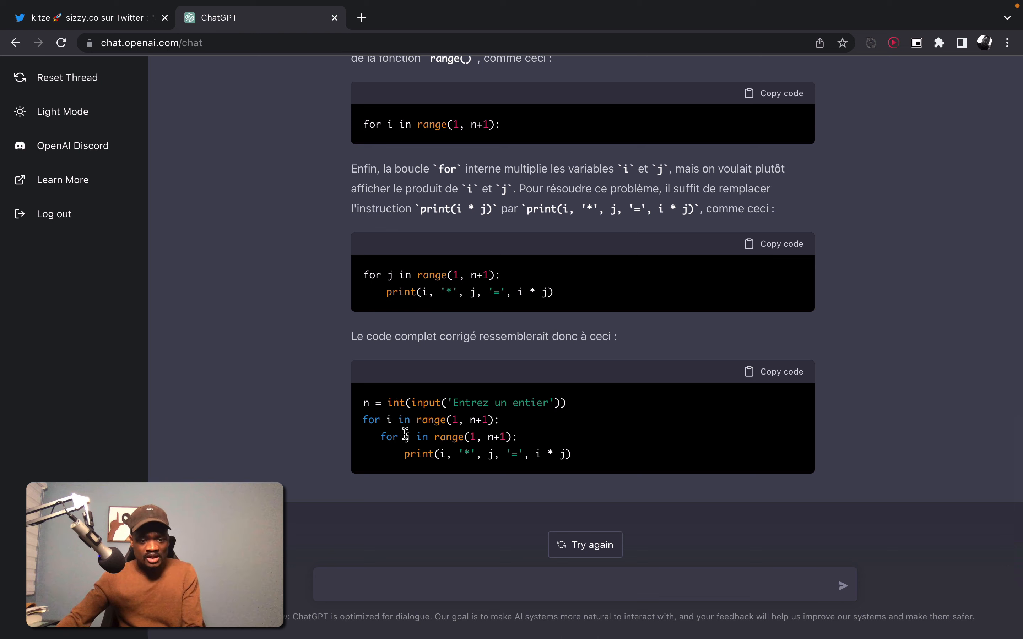
left_click(387, 577)
type("Comment créer un no")
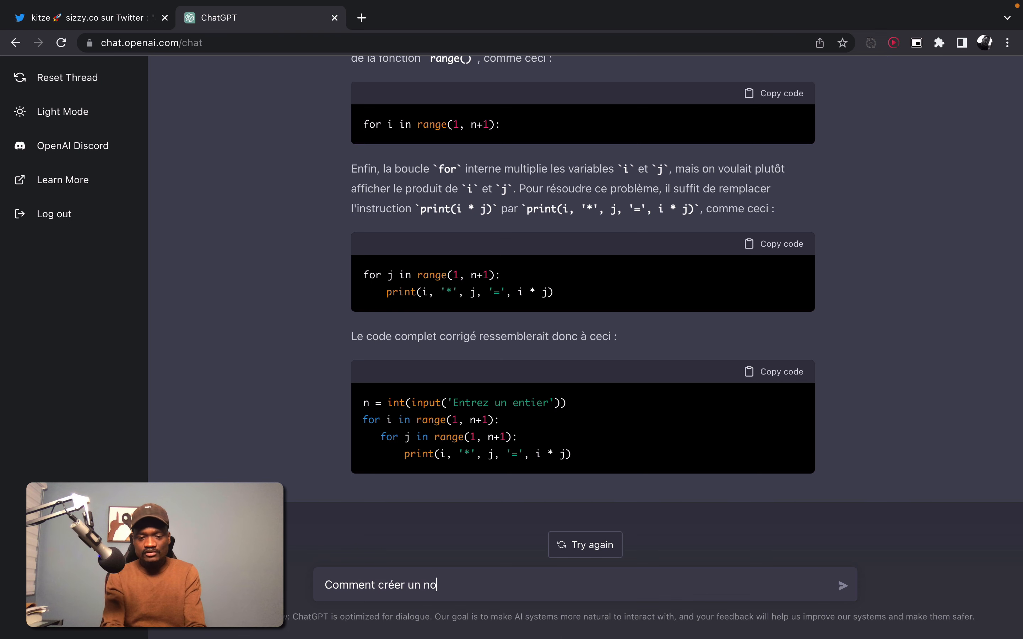
type("uveau proj")
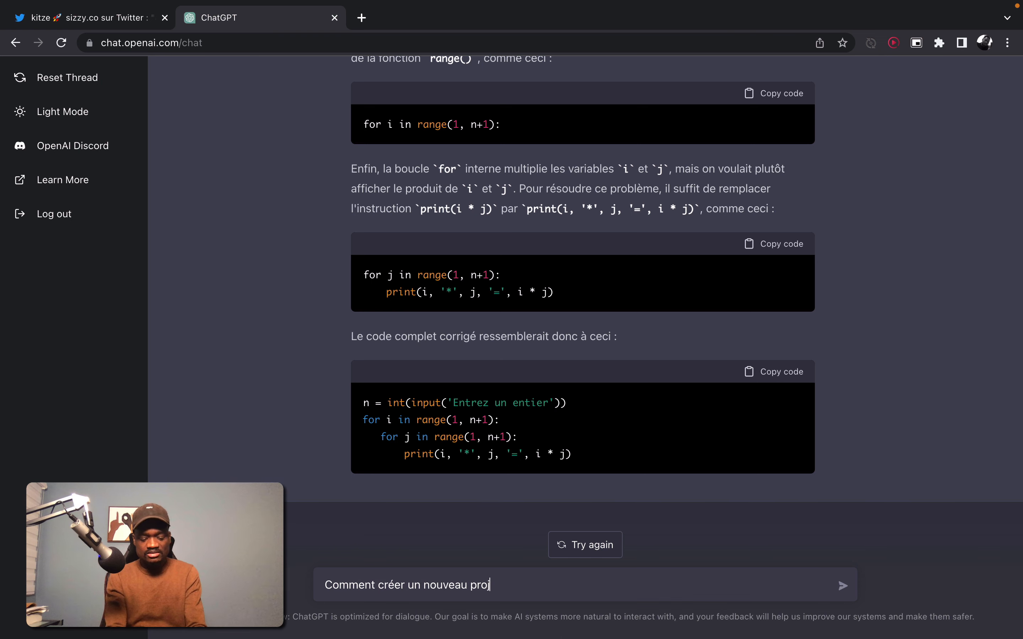
type("et Symfony?")
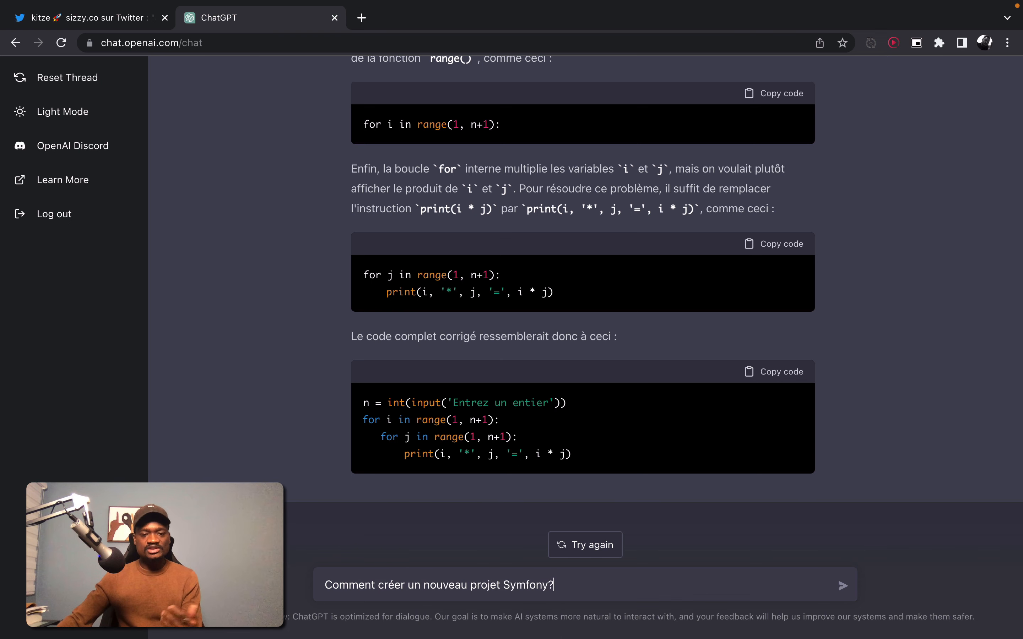
key("Return")
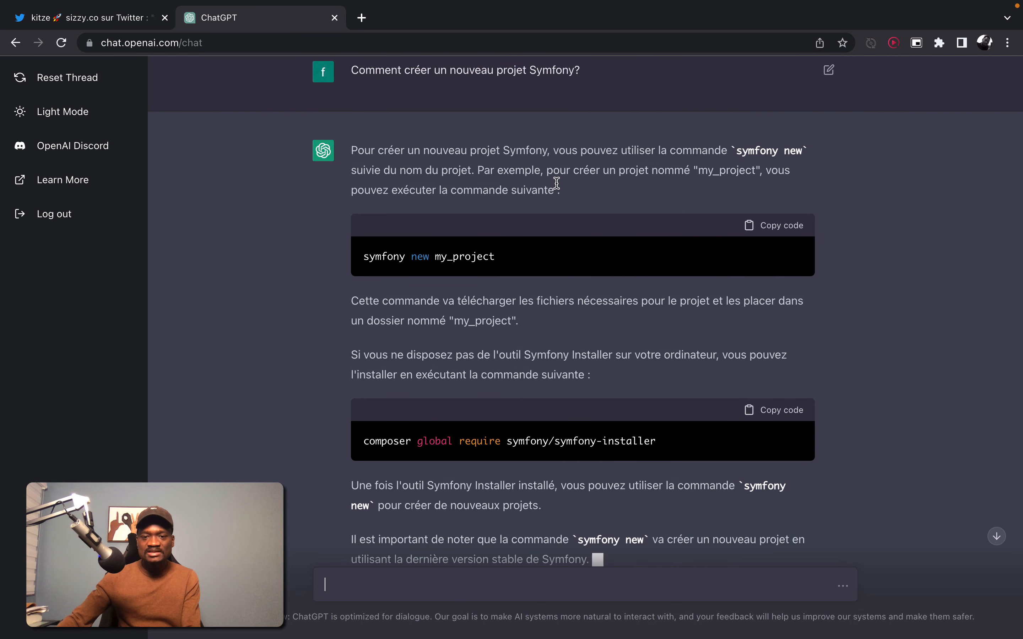
Read through the Symfony answer, examining the symfony new command, the installer command and the --version option.
left_click_drag(738, 153, 760, 150)
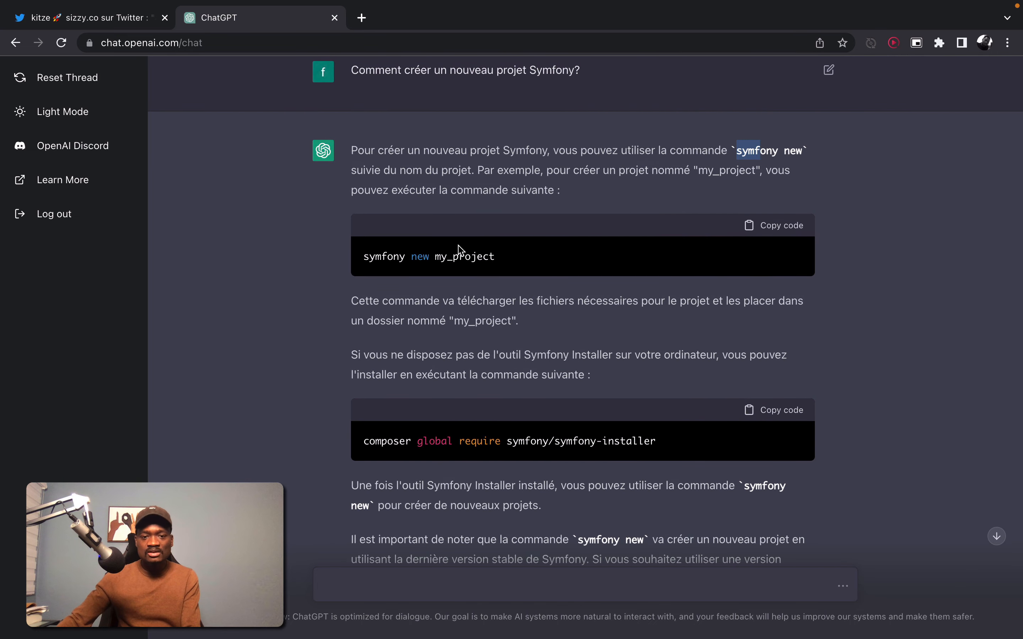
scroll(458, 359, "down", 5)
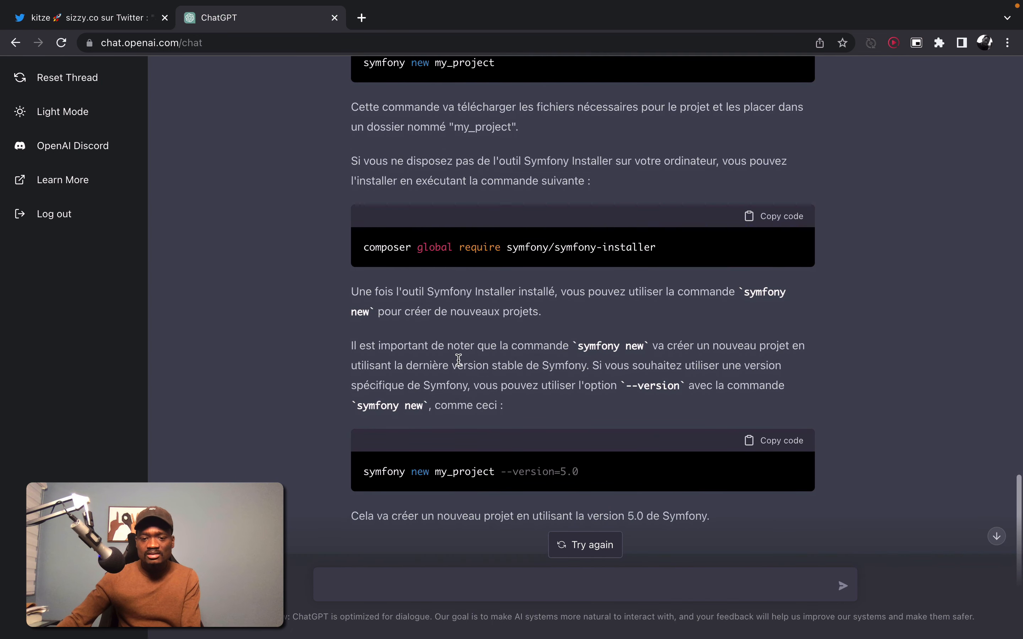
scroll(458, 362, "down", 2)
scroll(515, 380, "up", 3)
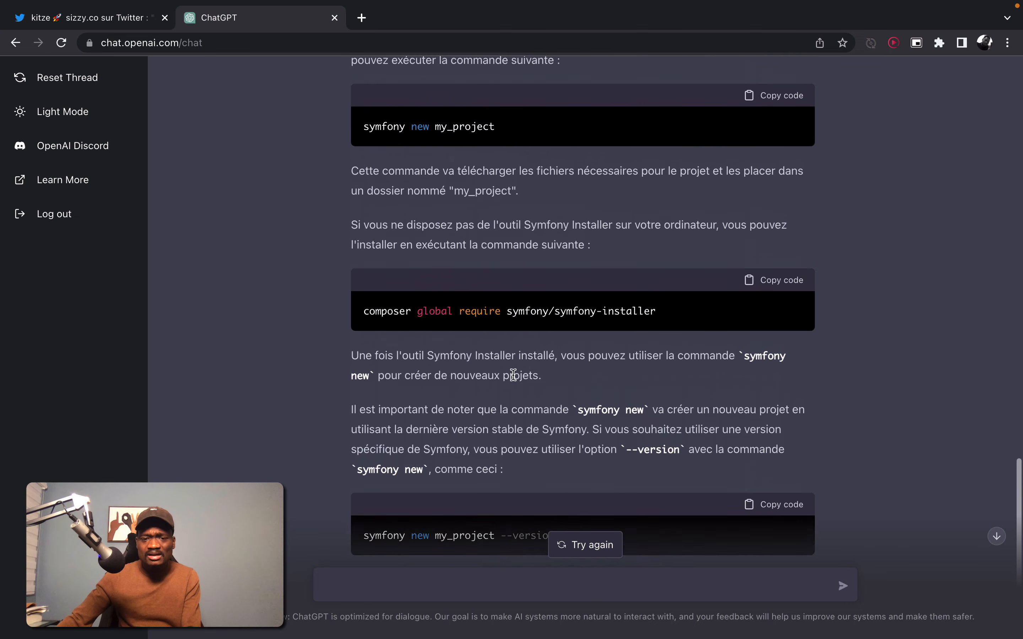
scroll(552, 383, "up", 1)
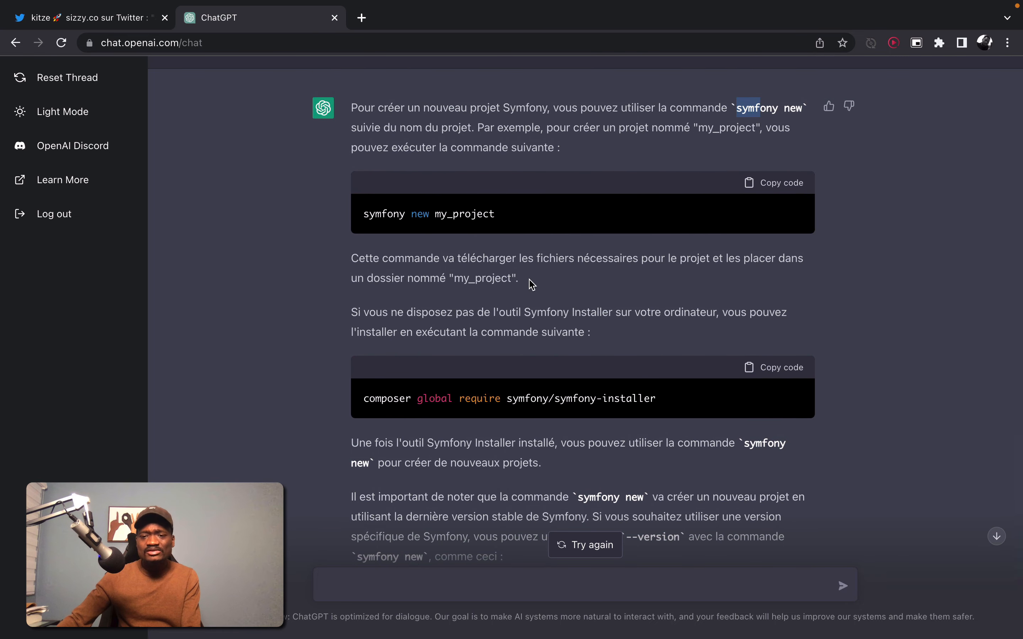
scroll(518, 349, "down", 1)
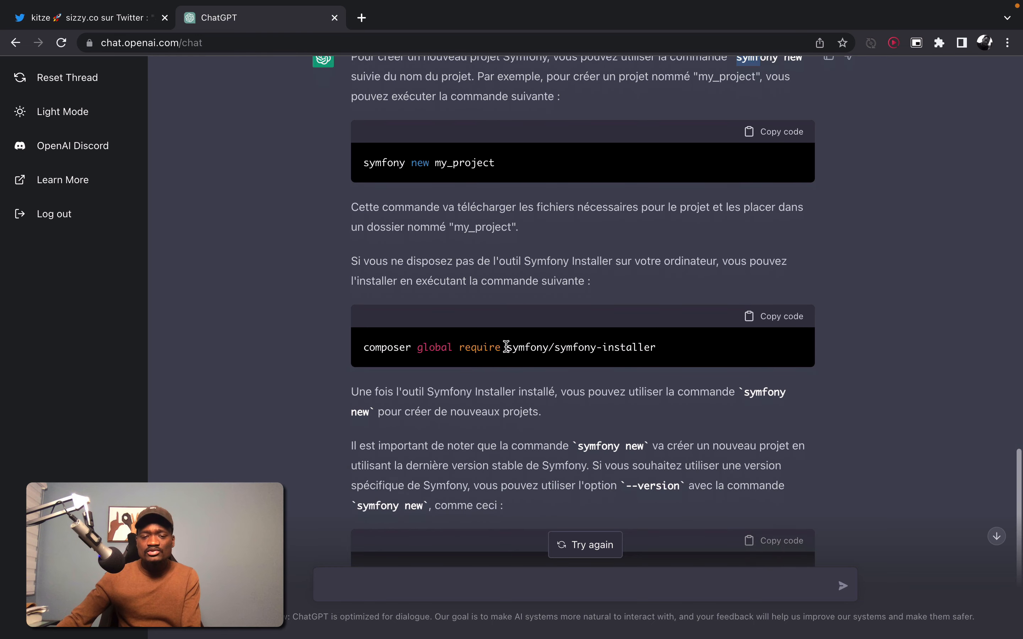
scroll(476, 366, "down", 3)
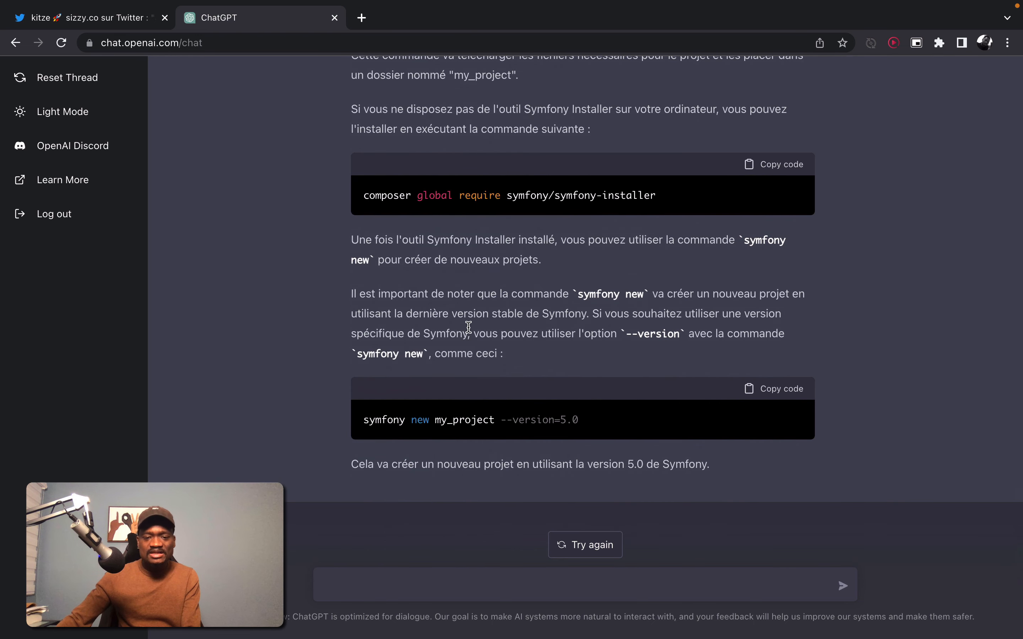
scroll(469, 327, "up", 2)
left_click_drag(658, 296, 559, 296)
scroll(525, 427, "down", 2)
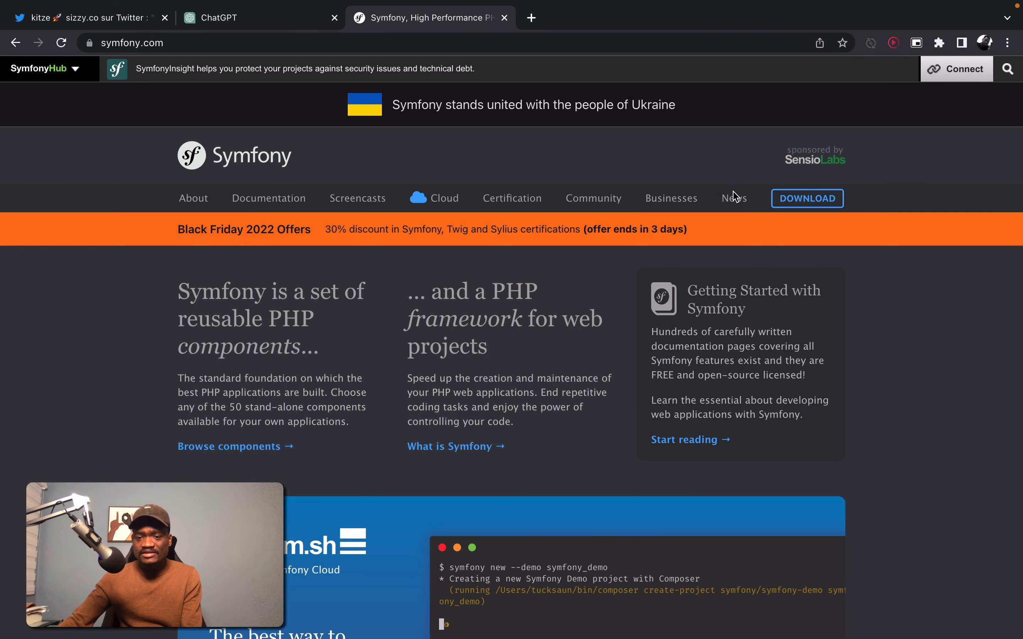
Open Symfony's download page and compare the Symfony CLI installation methods for Windows and Linux.
left_click(799, 198)
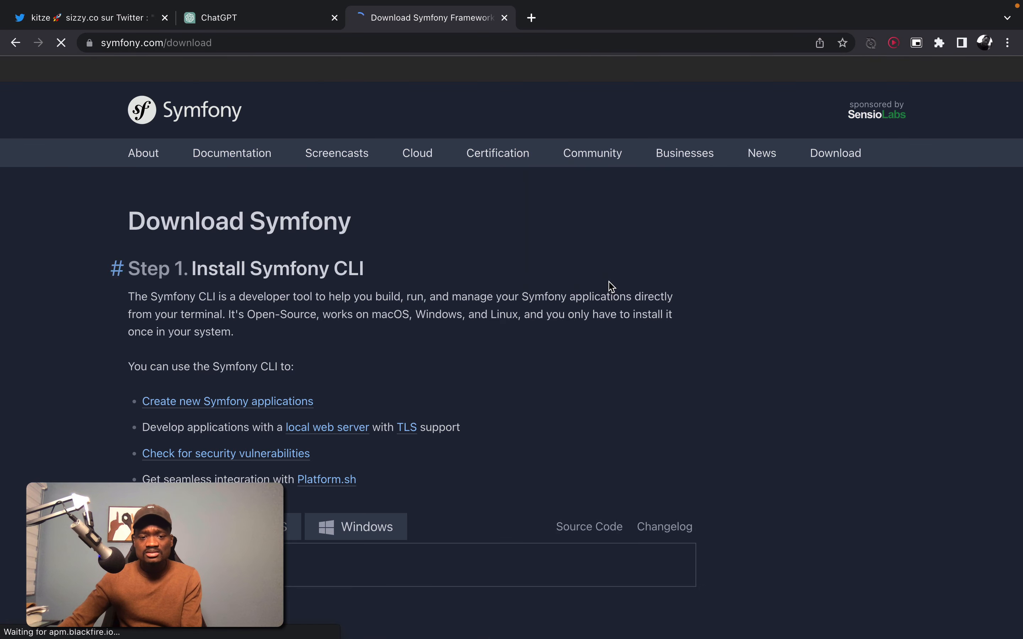
scroll(429, 384, "down", 5)
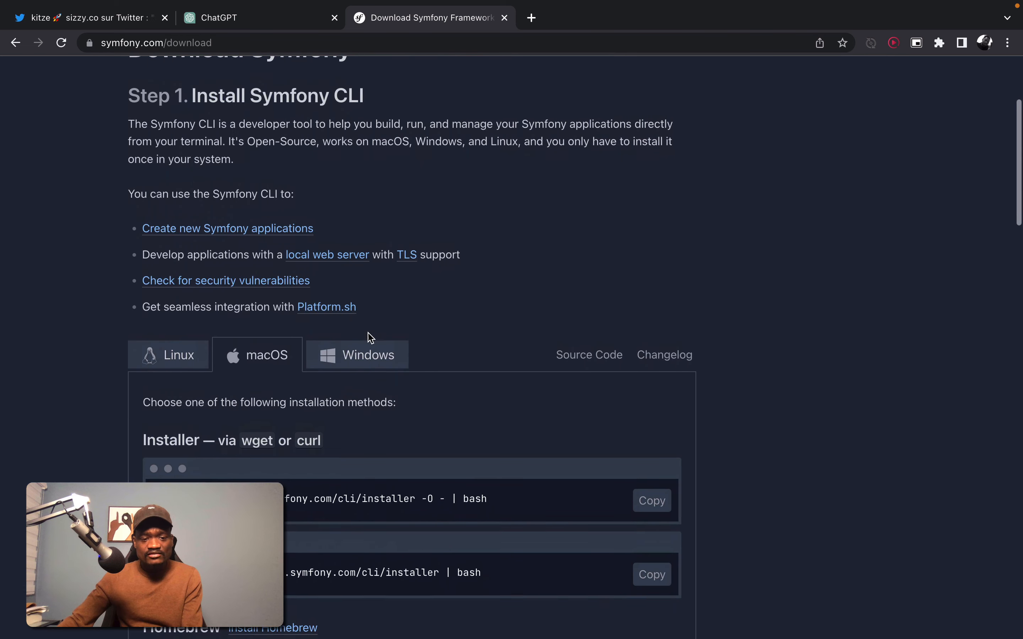
scroll(291, 423, "down", 1)
left_click(351, 322)
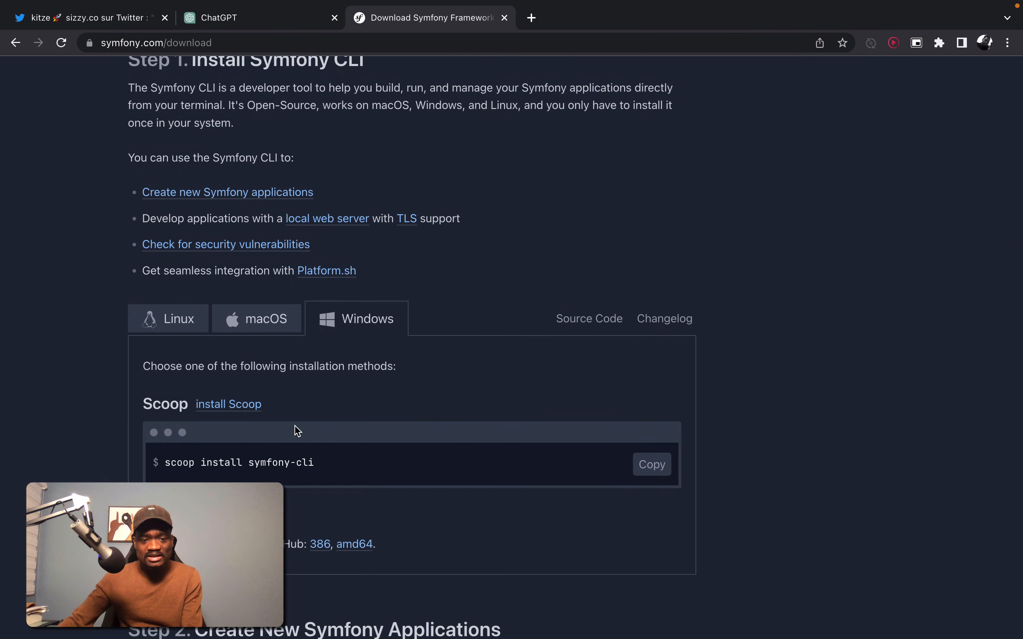
scroll(292, 427, "down", 1)
left_click(171, 277)
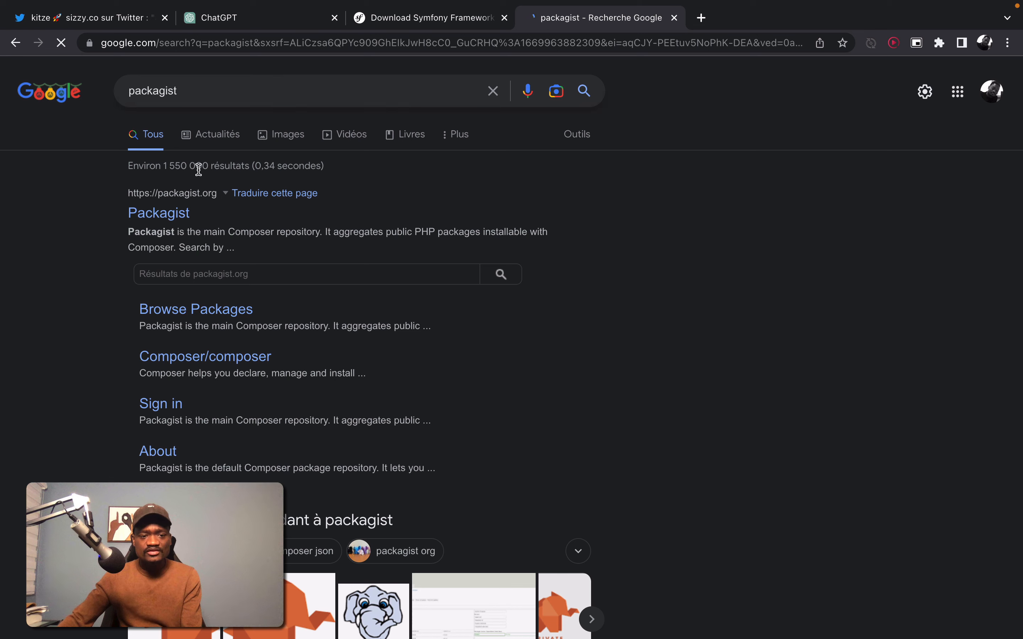
Open Packagist from the search results, look up symfony/symfony-installer and examine its package page.
left_click(173, 211)
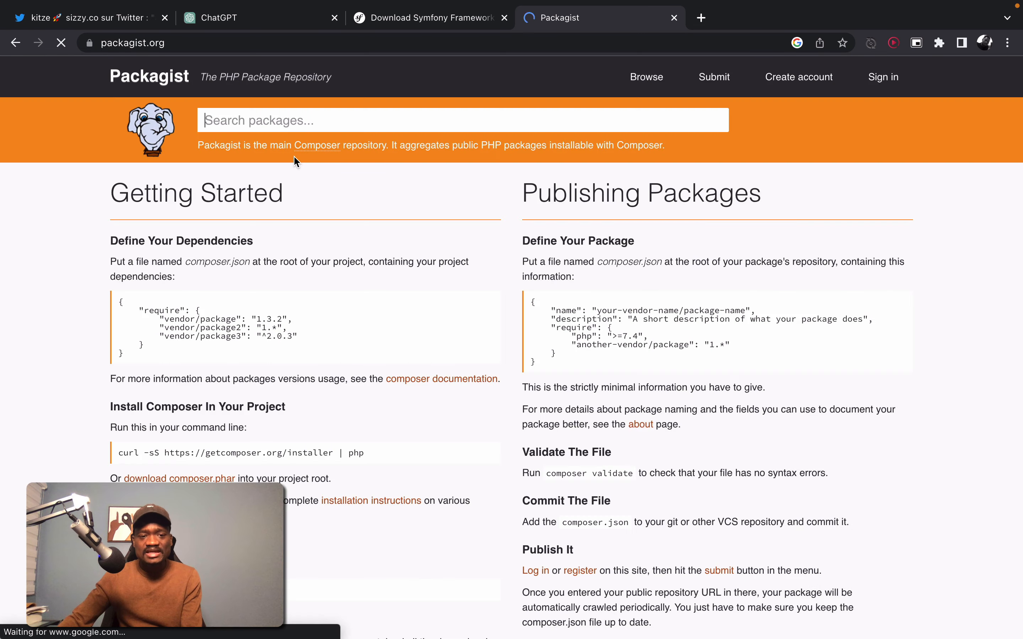
left_click(286, 128)
type("symfony/symfony-installer")
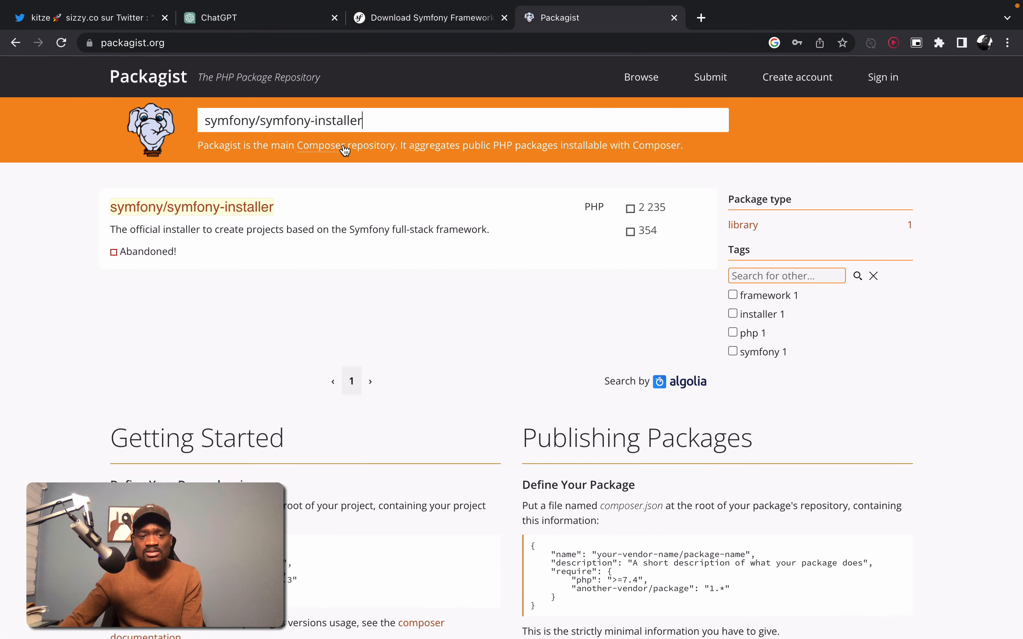
left_click(229, 208)
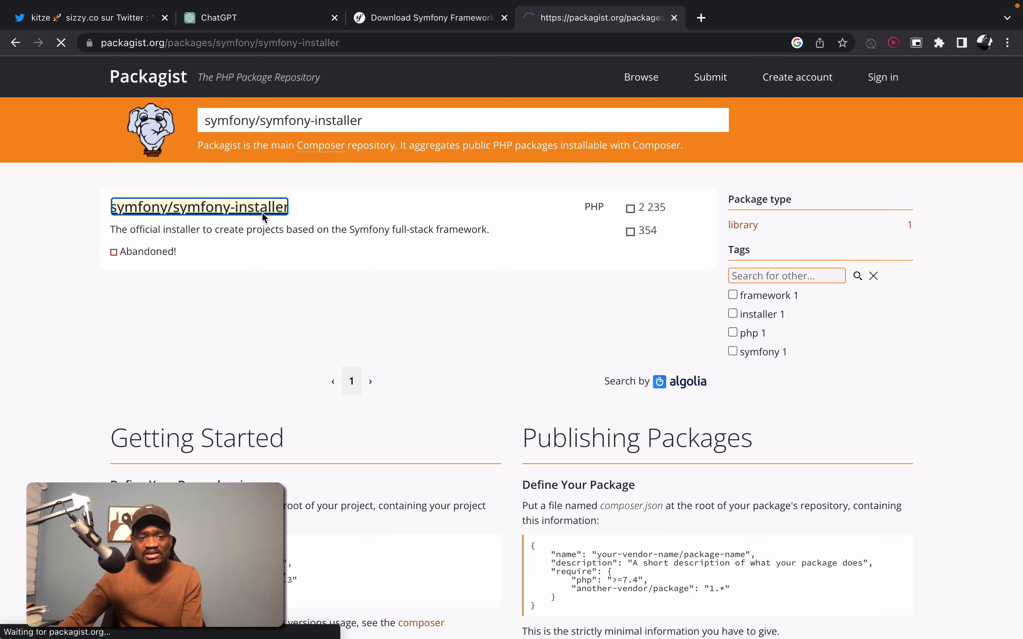
scroll(270, 316, "down", 2)
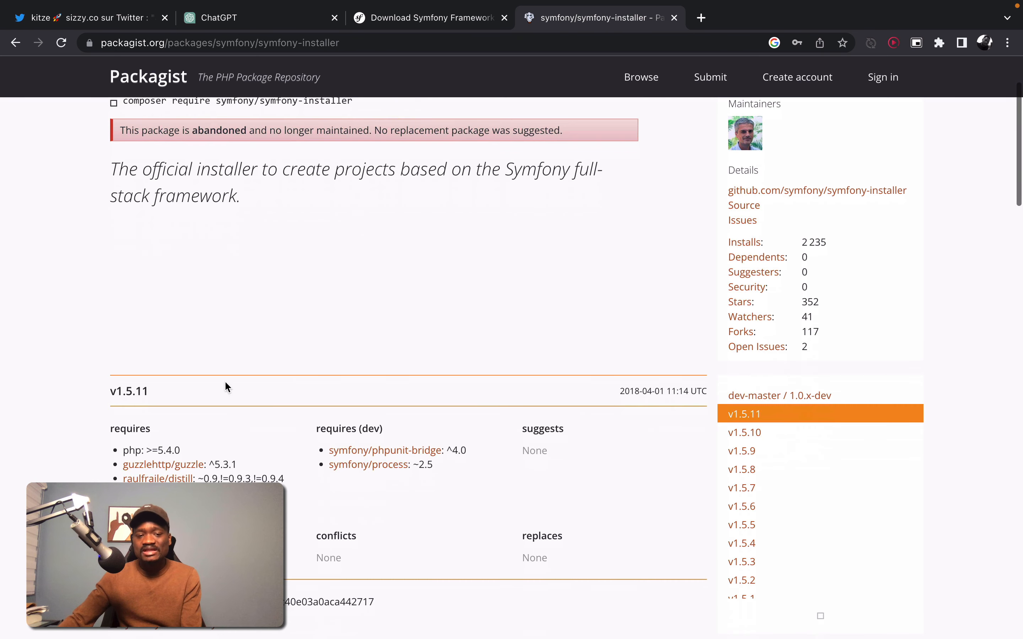
scroll(187, 204, "up", 4)
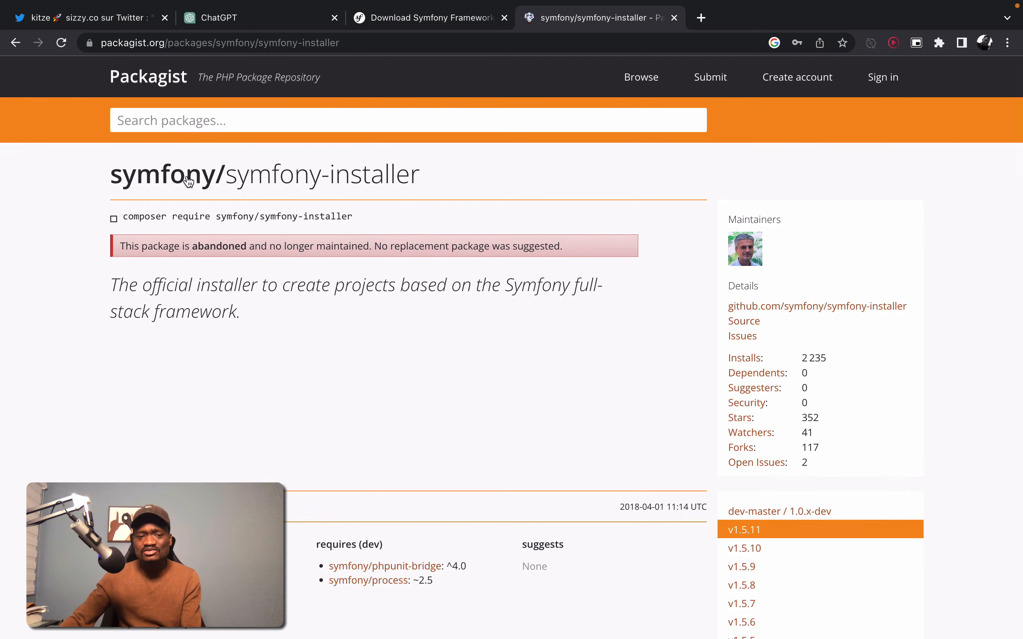
Return to the ChatGPT conversation and send the question "Comment créer un projet Django avec Inertia.js".
left_click(245, 19)
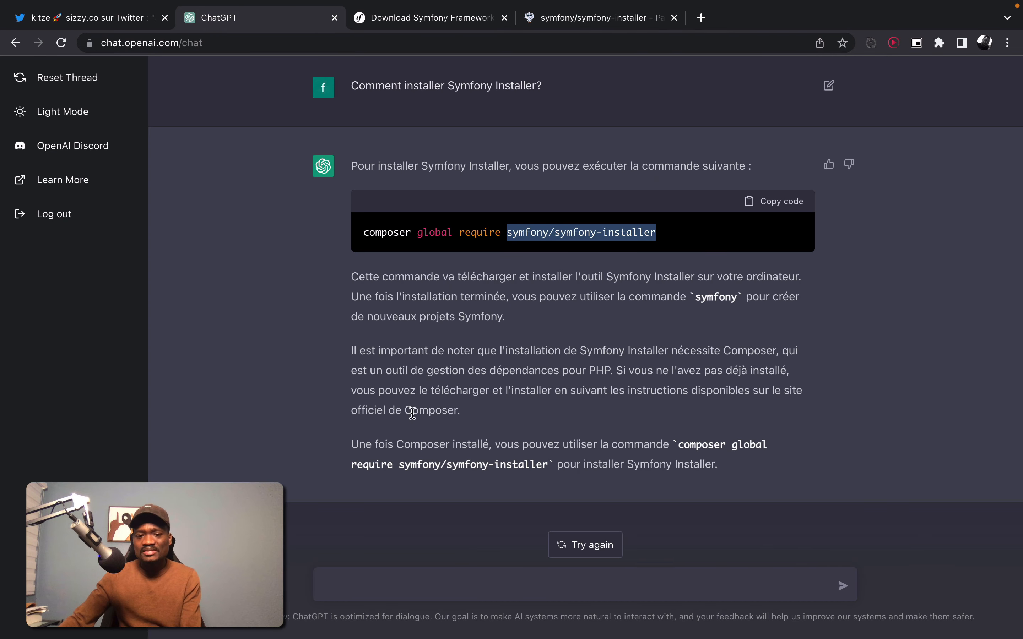
left_click(402, 589)
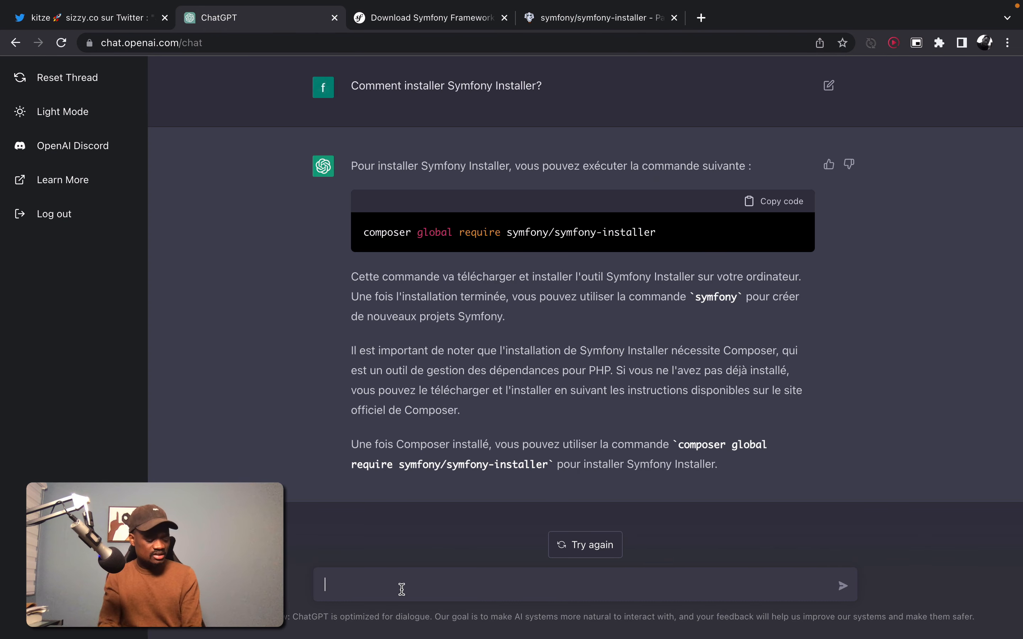
type("Comment créer un proj")
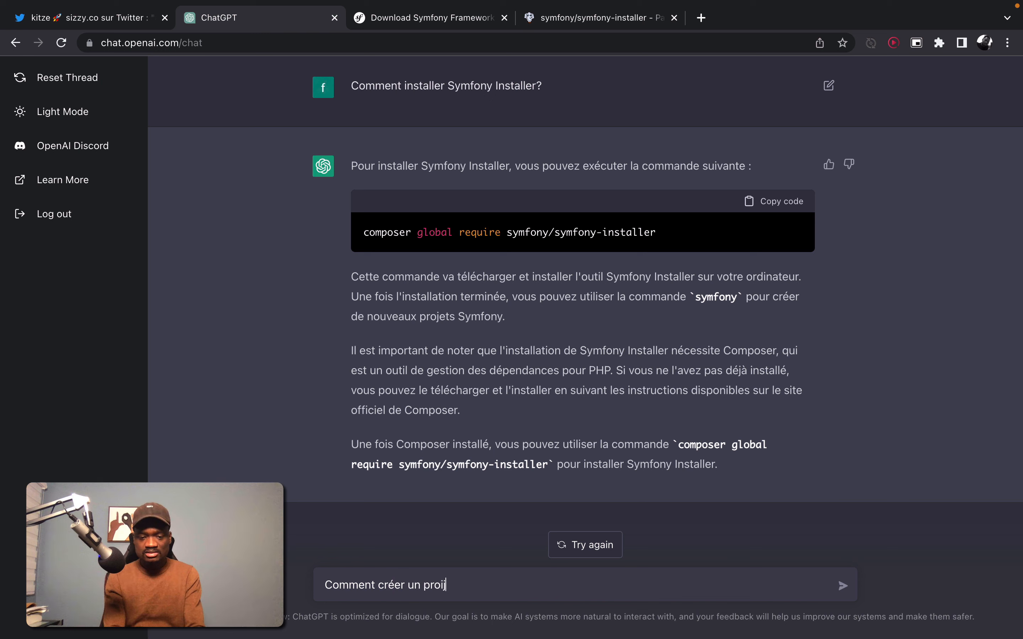
type("et Django avec Inertia.")
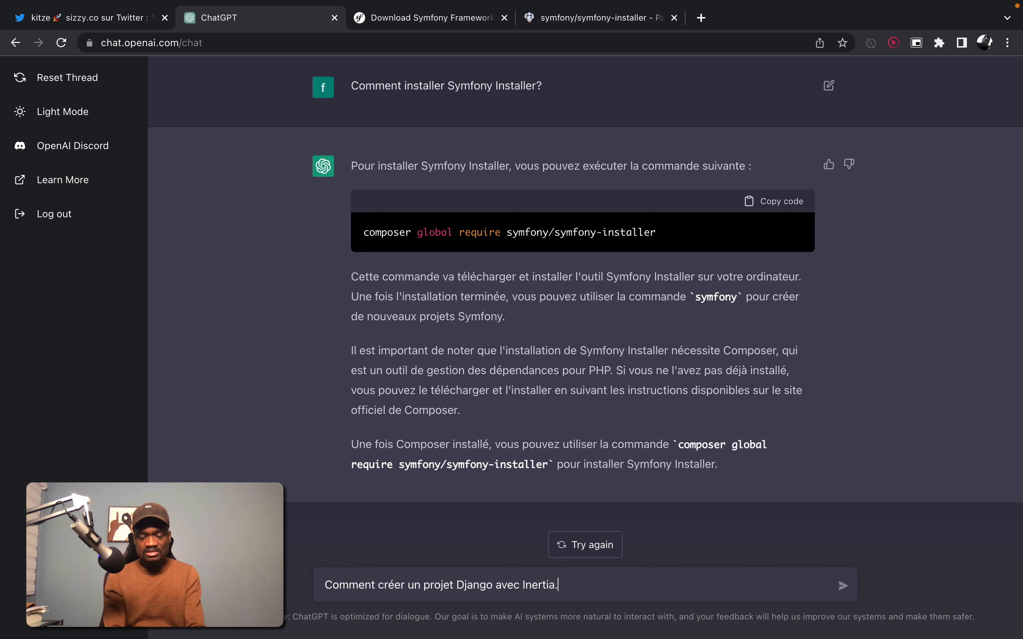
type("js")
key("Return")
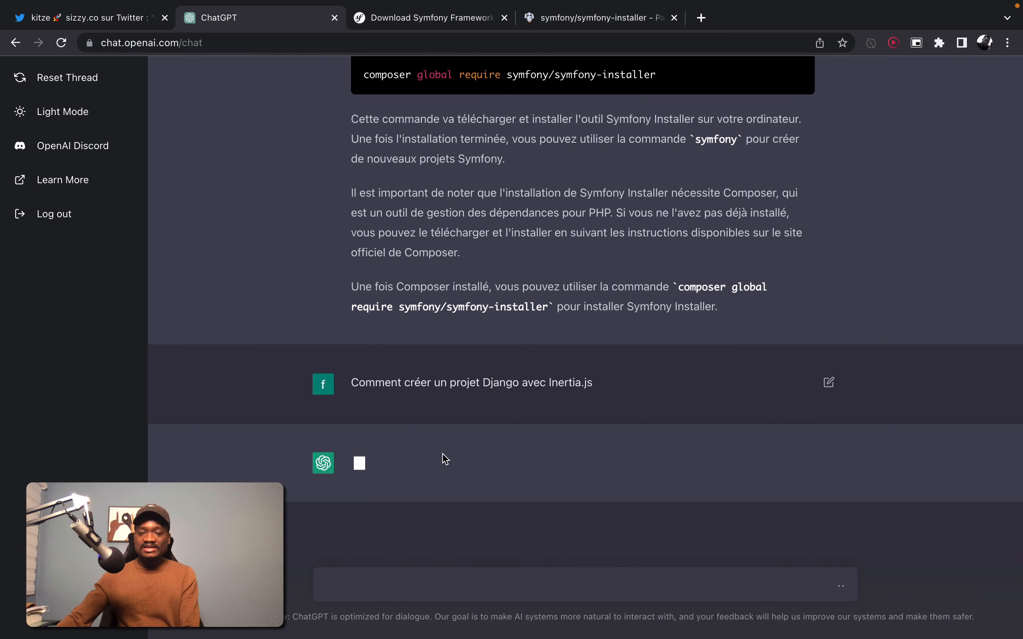
Read the Django answer's first steps, examining the pip installs, the startproject command, INSTALLED_APPS and the Inertia renderer settings.
left_click_drag(450, 384, 527, 385)
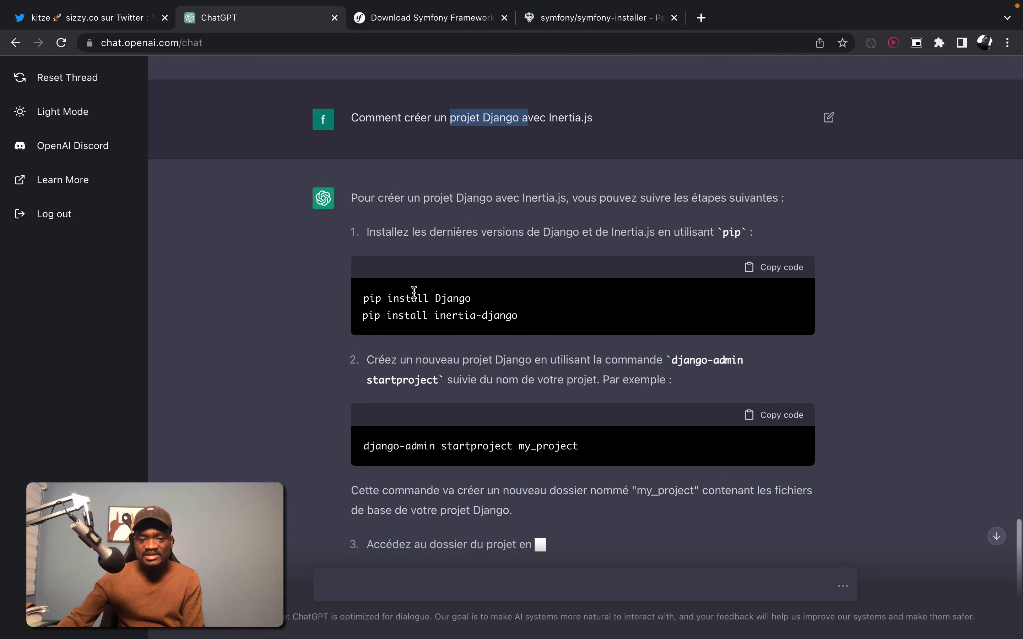
left_click_drag(414, 291, 484, 328)
left_click(461, 328)
scroll(459, 340, "down", 3)
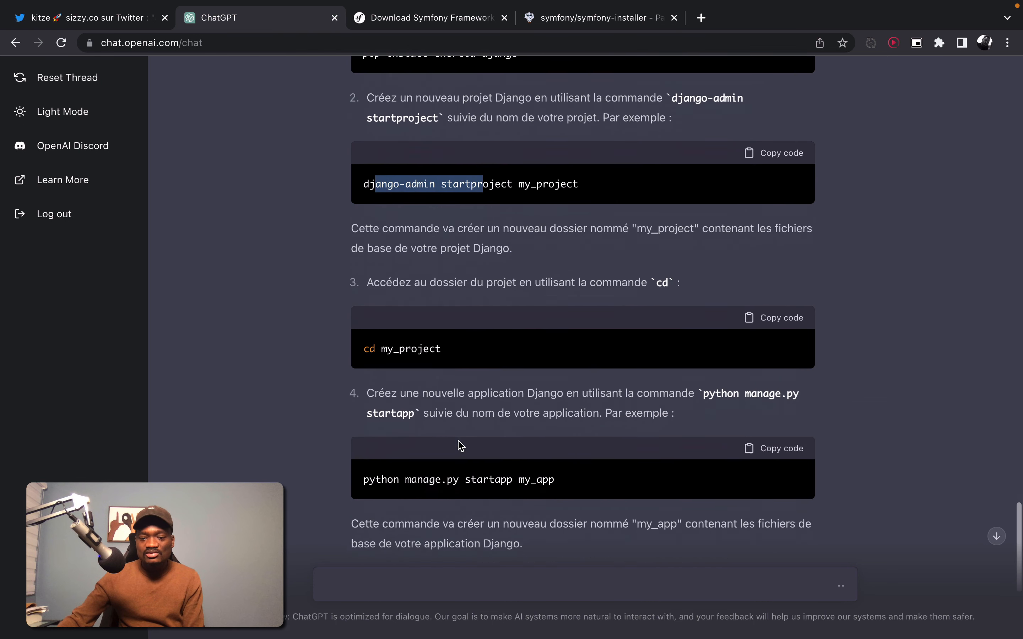
left_click_drag(407, 391, 531, 417)
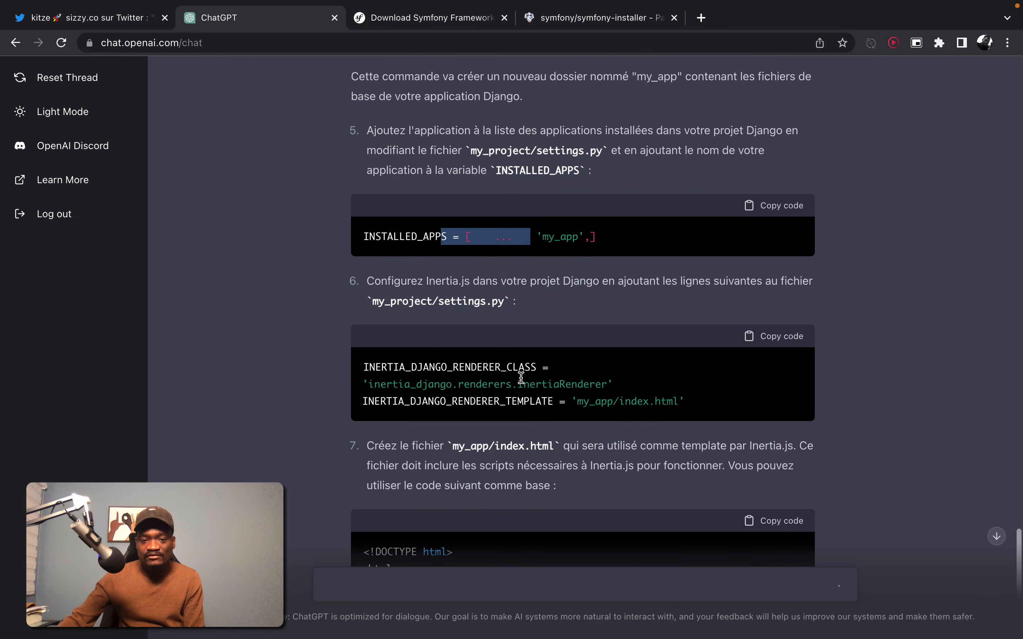
left_click_drag(451, 368, 612, 404)
left_click(611, 402)
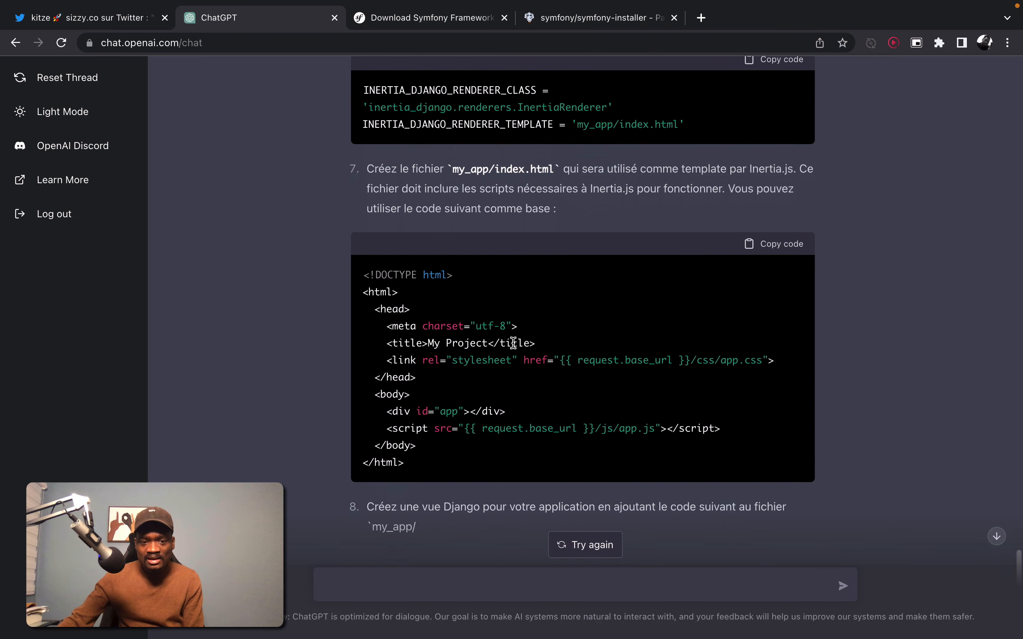
Examine the my_app/index.html template code, the Inertia renderer settings above it and the end of the answer at step 8.
left_click_drag(465, 313, 514, 386)
scroll(514, 422, "down", 3)
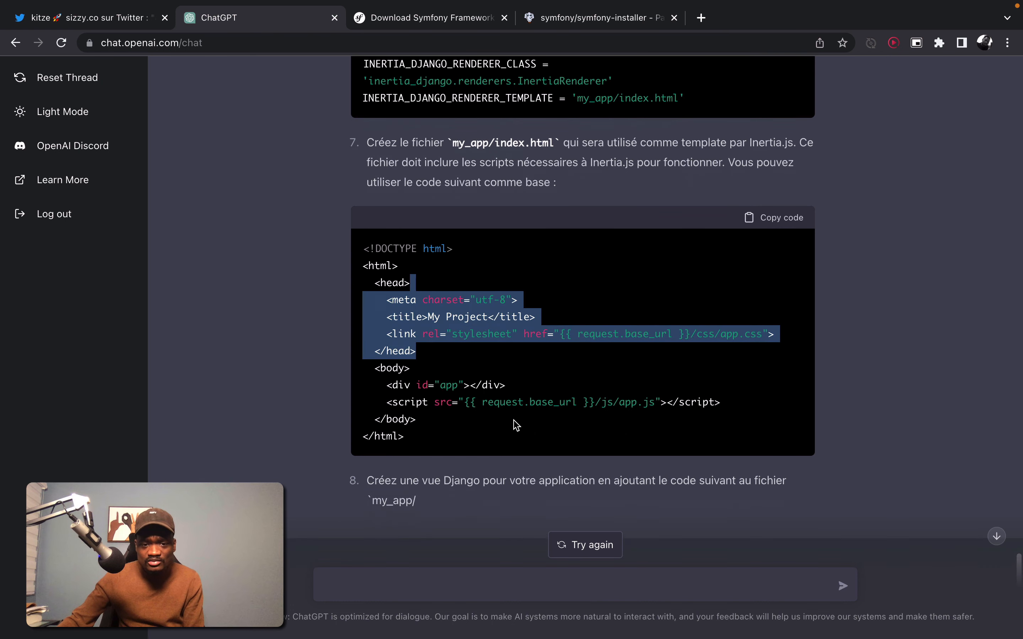
scroll(497, 334, "up", 1)
scroll(497, 334, "up", 2)
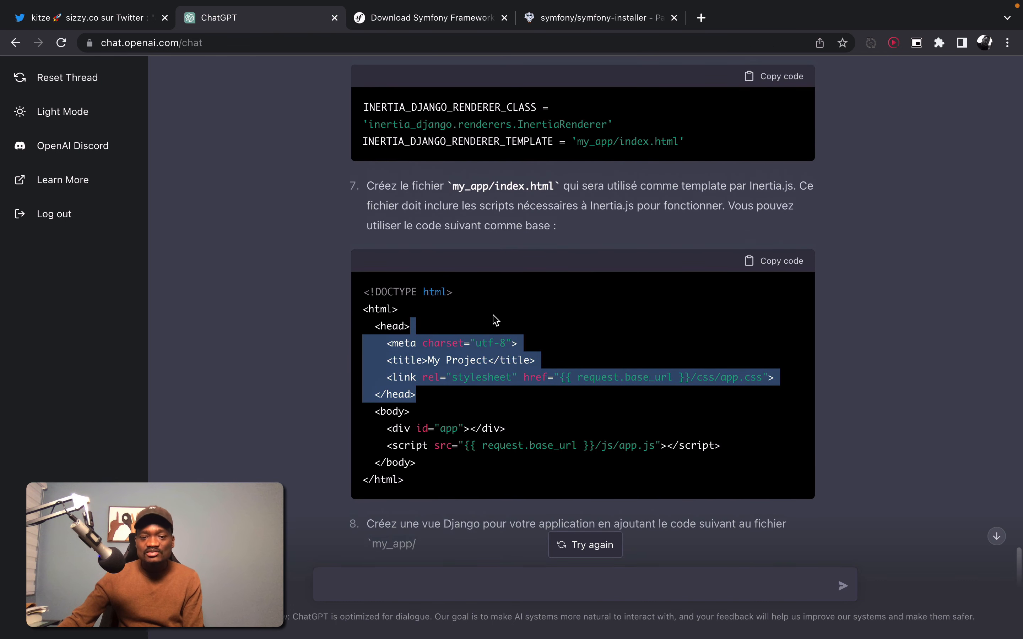
left_click(498, 321)
scroll(452, 188, "down", 1)
scroll(452, 189, "up", 1)
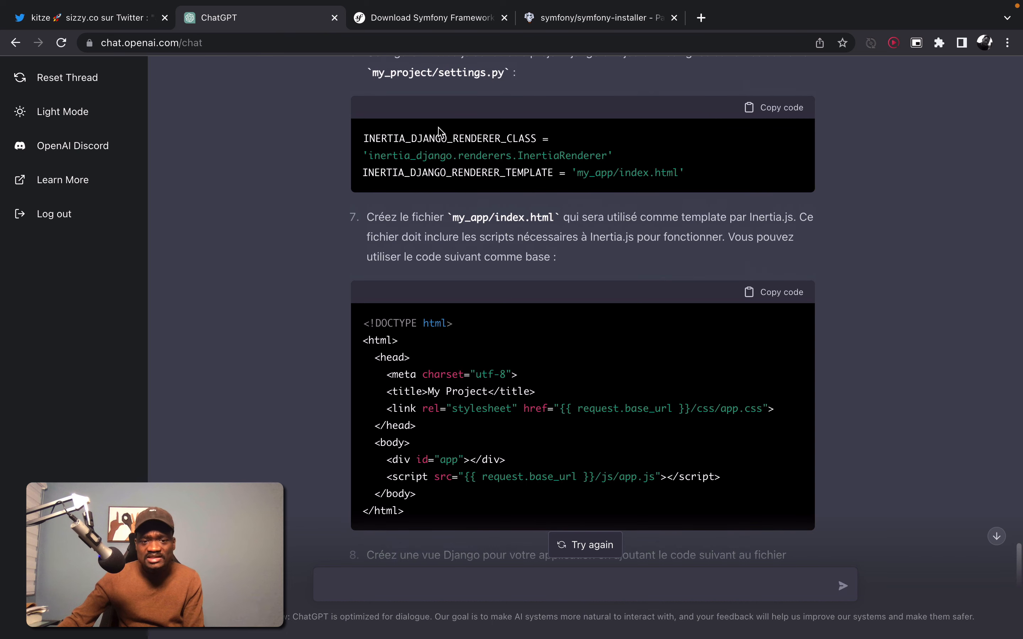
left_click_drag(362, 127, 486, 210)
scroll(467, 341, "down", 3)
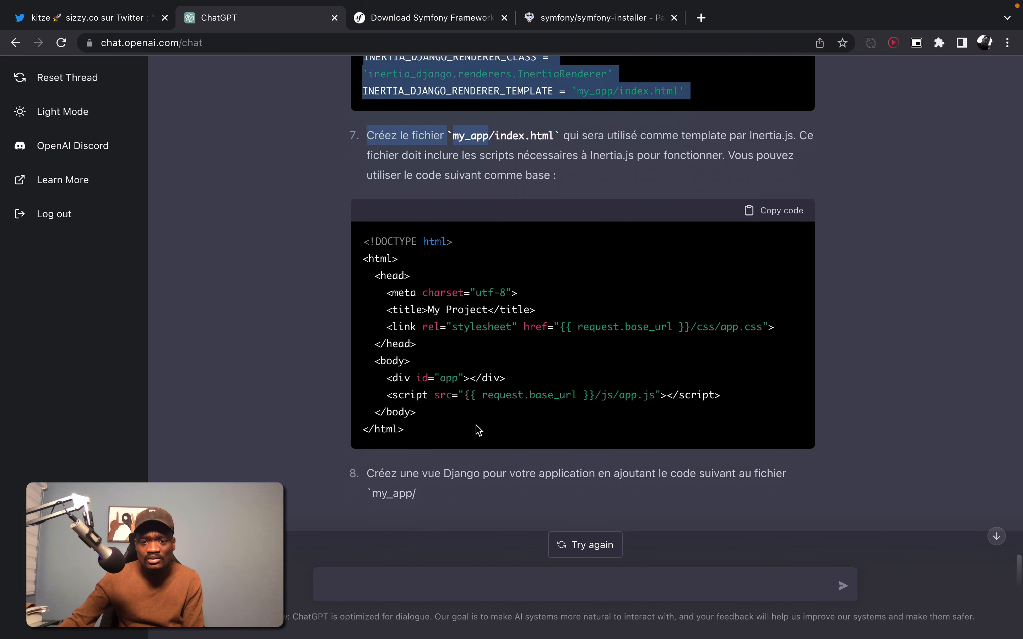
left_click_drag(479, 431, 418, 362)
left_click(487, 349)
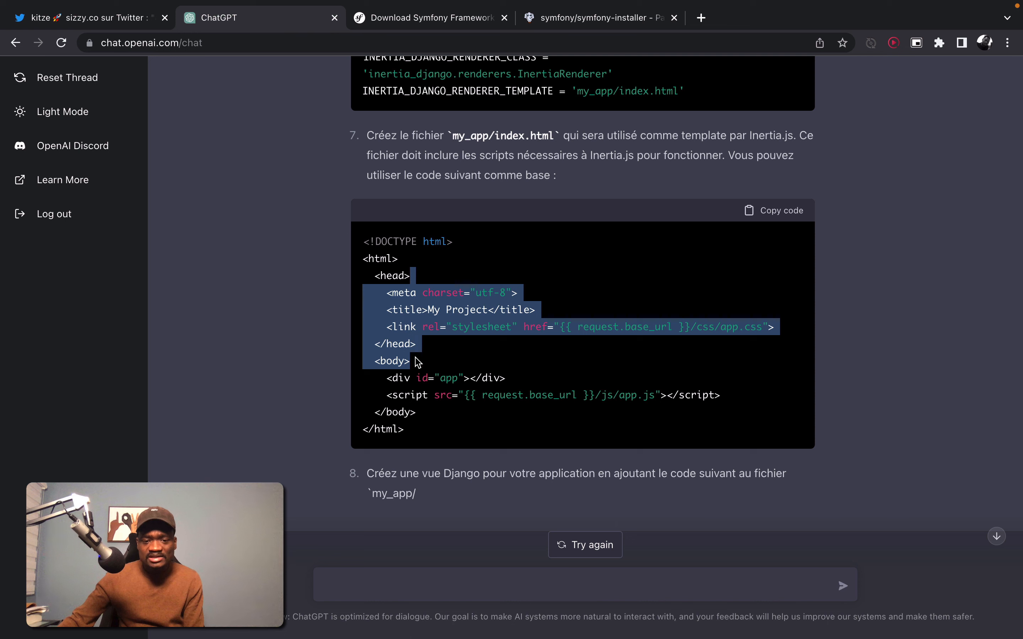
left_click(440, 391)
scroll(449, 362, "up", 1)
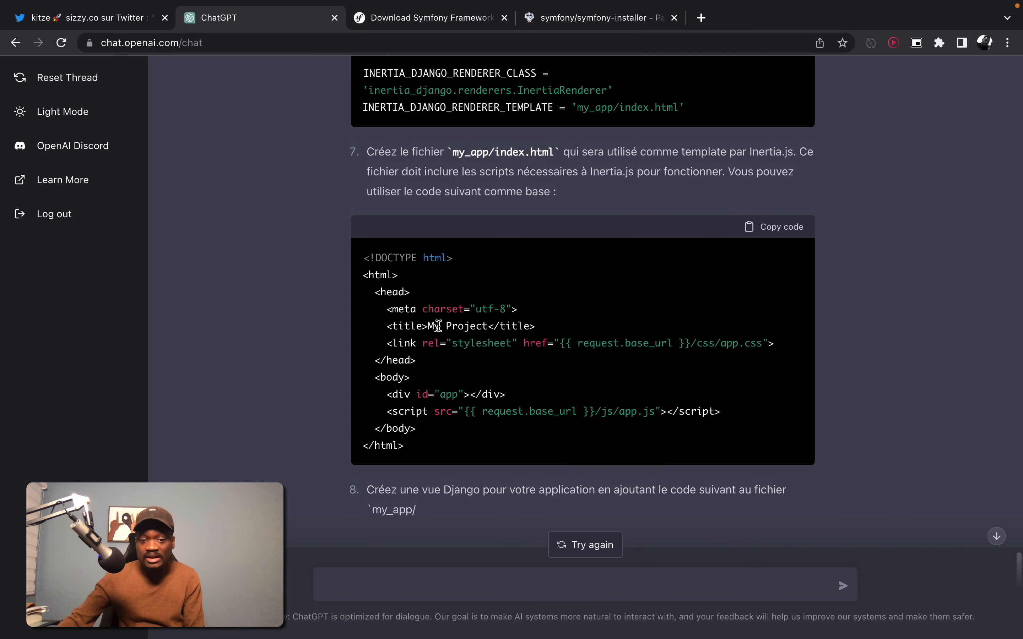
scroll(438, 326, "down", 3)
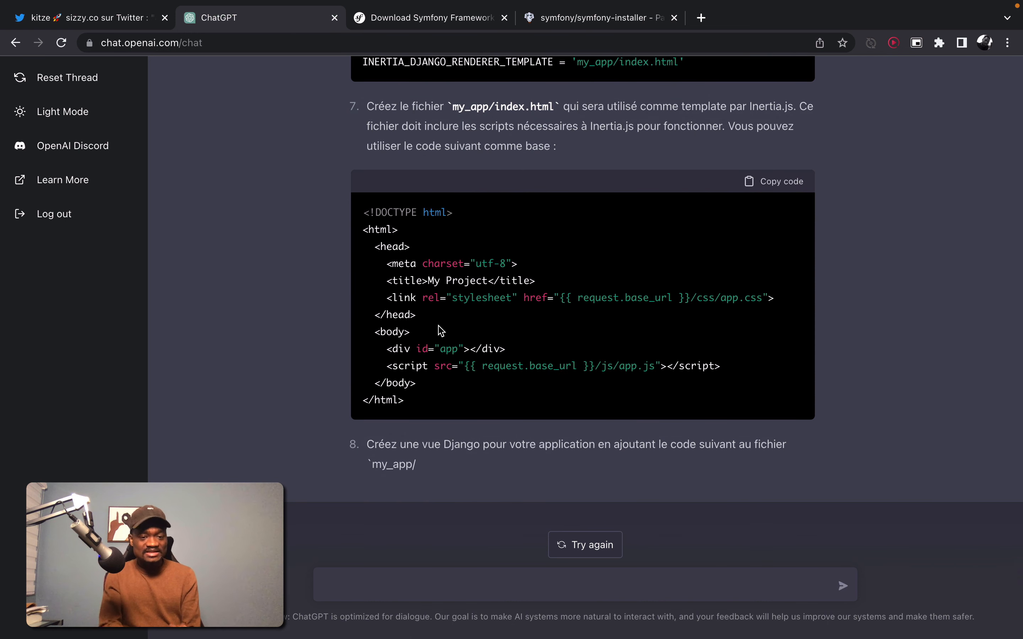
Draft a Django view index(request) with events = Event.objects.all() and return render(request, 'events/index.html', {'events': 'events'}), without sending it.
mouse_move(560, 5)
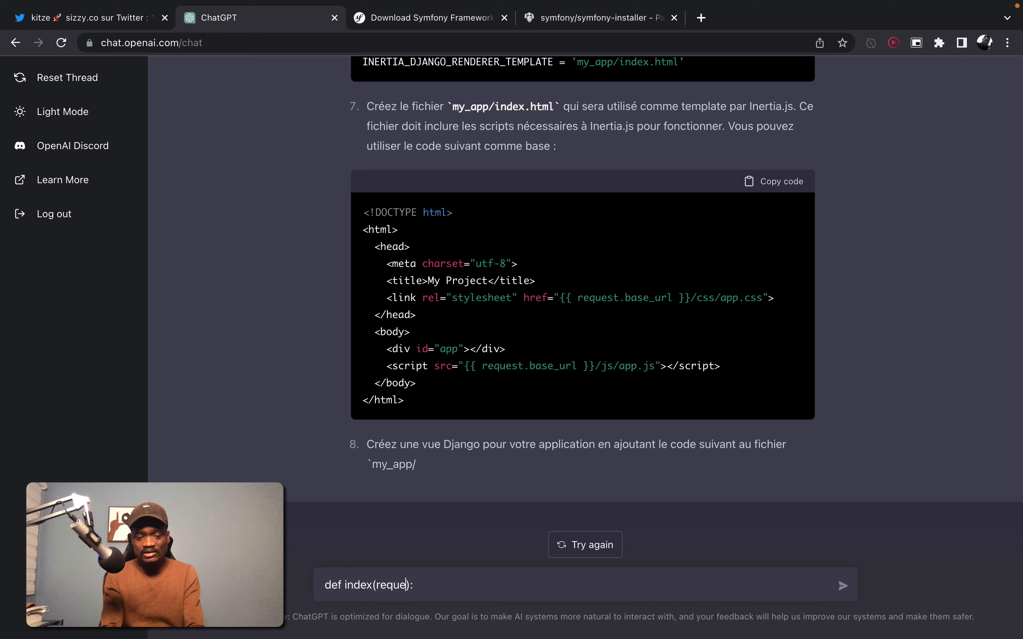
key("shift+Return")
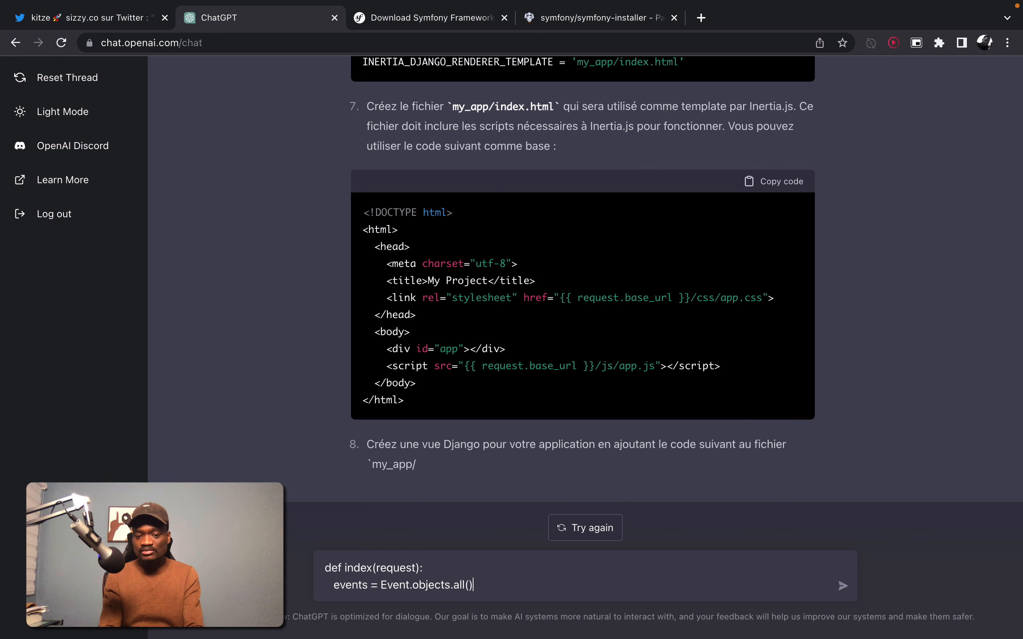
key("shift+Return")
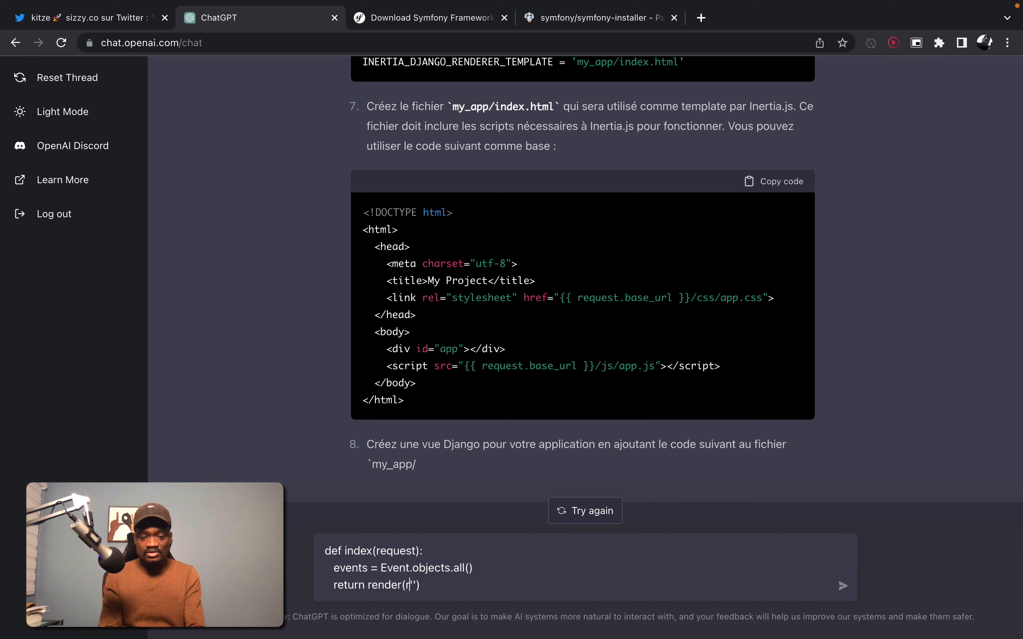
type("equest, '")
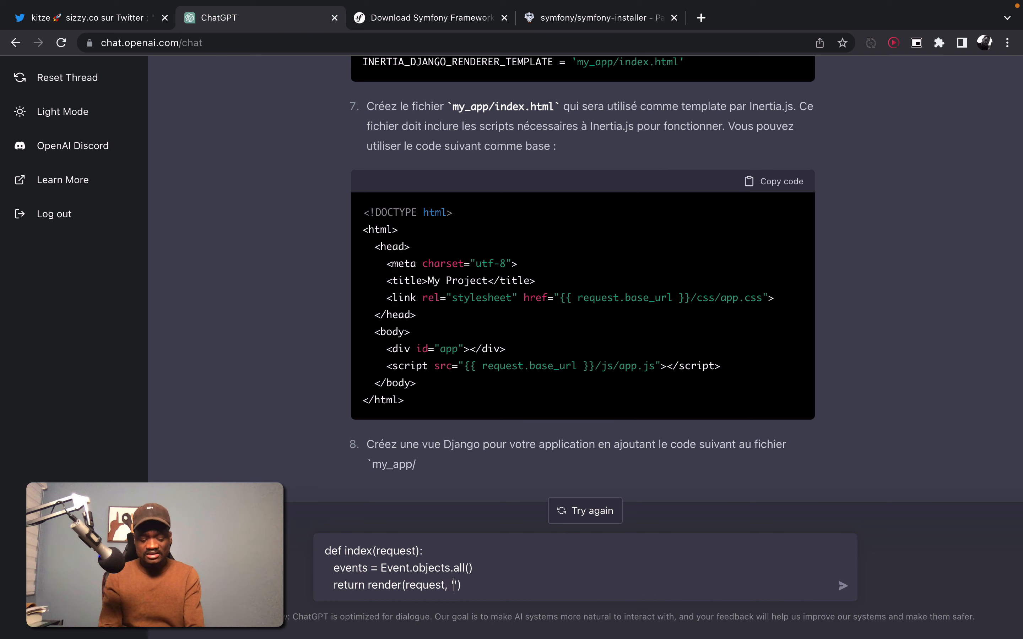
type("events/index.html', {")
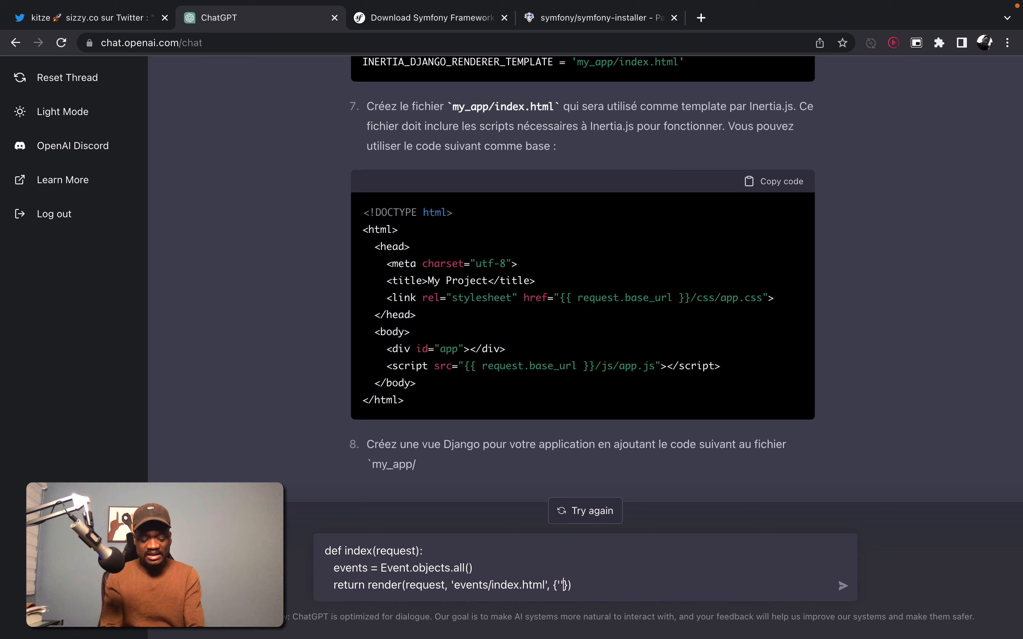
type("events': '")
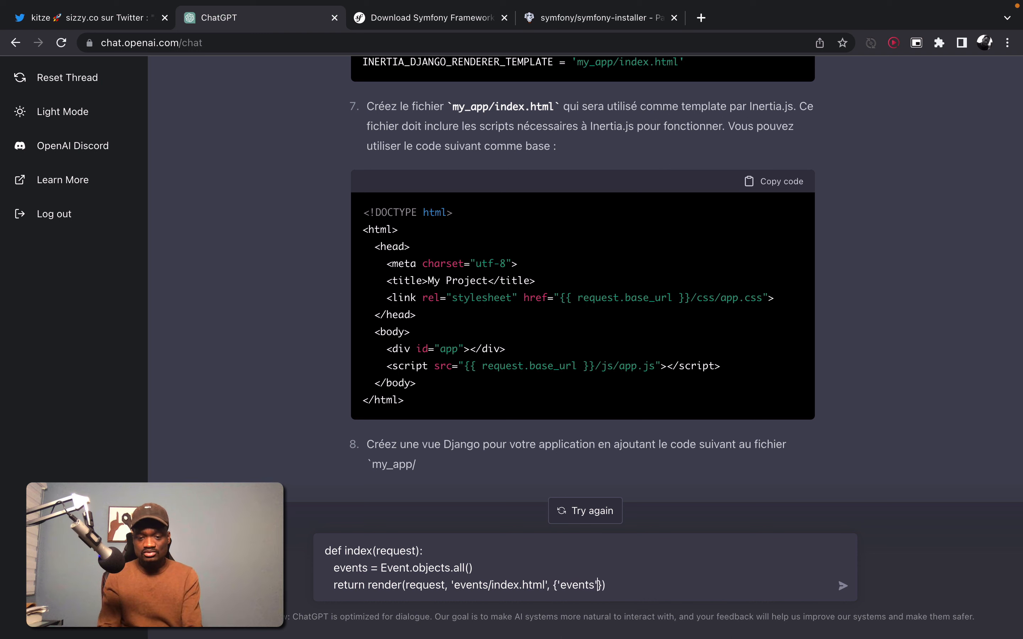
type("events")
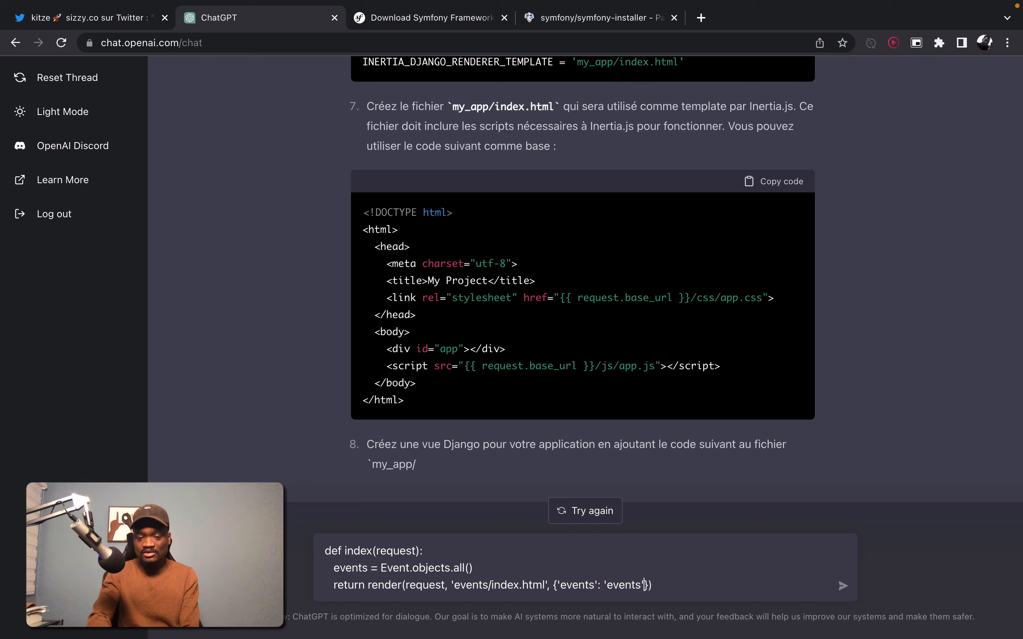
left_click_drag(605, 584, 658, 584)
double_click(346, 568)
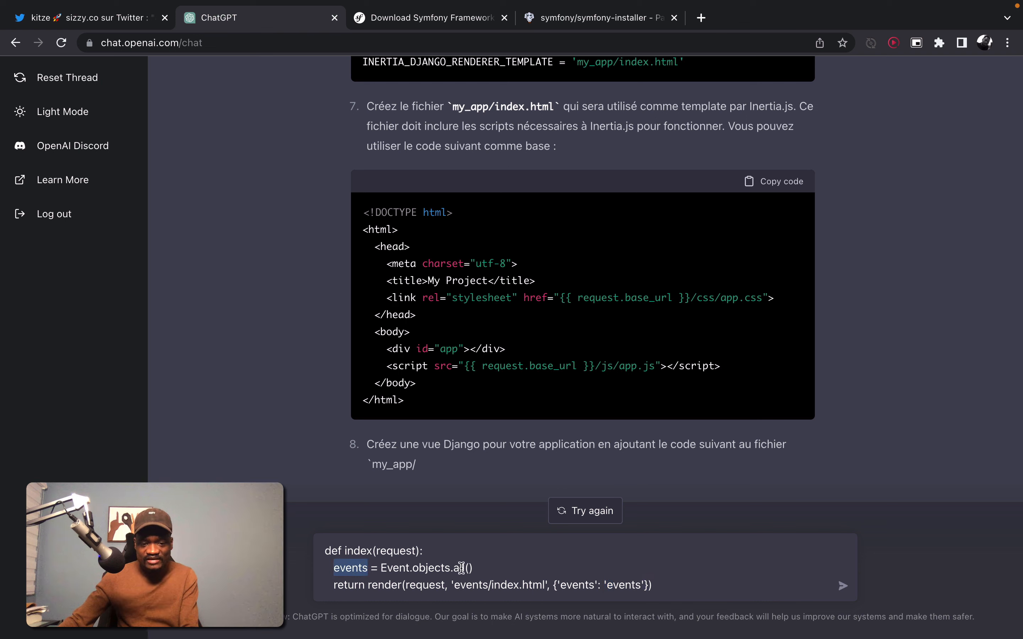
Add the line "Pourquoi ce code ne marche pas?" above the view code and send the message.
left_click(674, 583)
key("shift+Return")
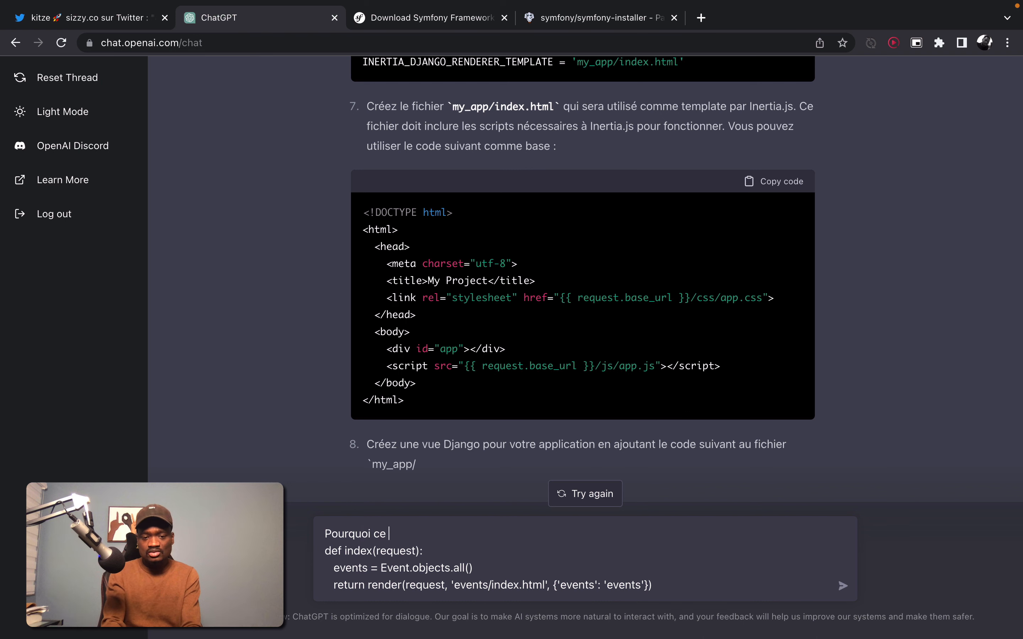
type("Pourquoi ce code ne marche pas?")
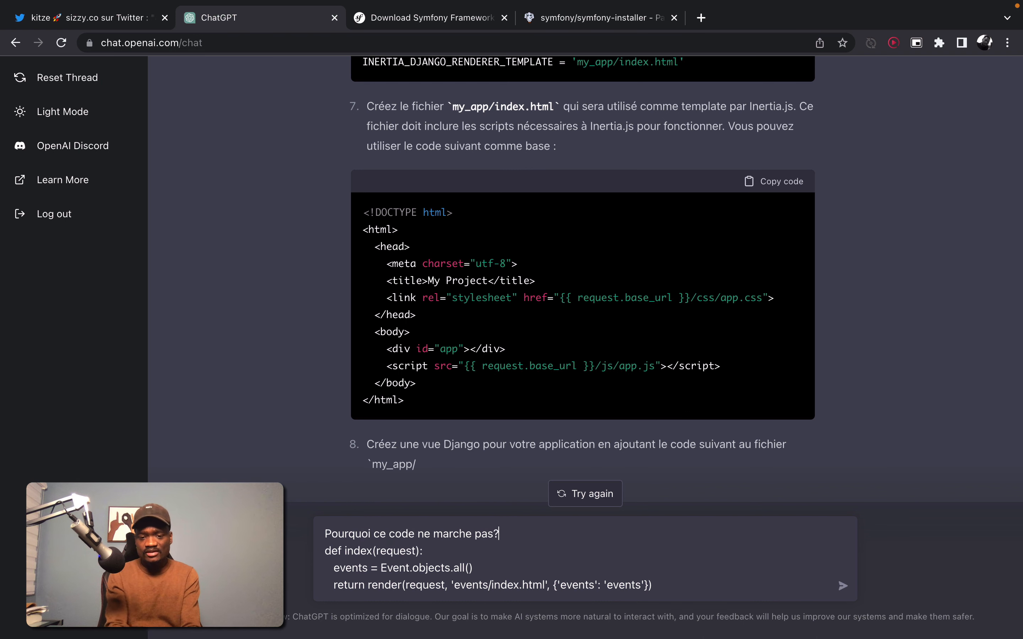
key("Return")
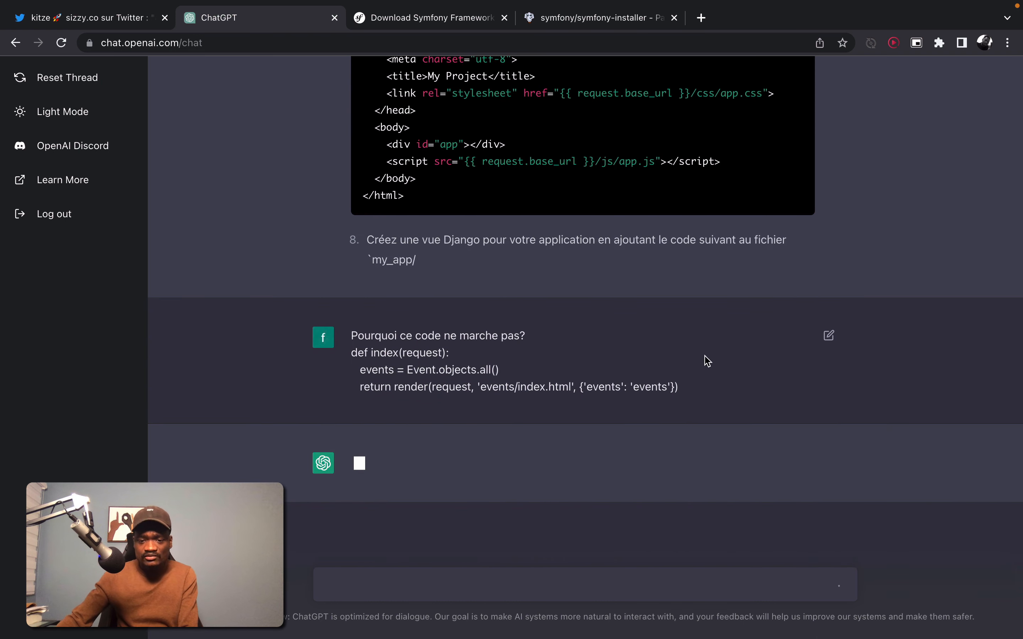
Compare the sent code's 'events' string and events variable with the answer's explanation of the first error and its corrected render line.
left_click_drag(629, 387, 680, 387)
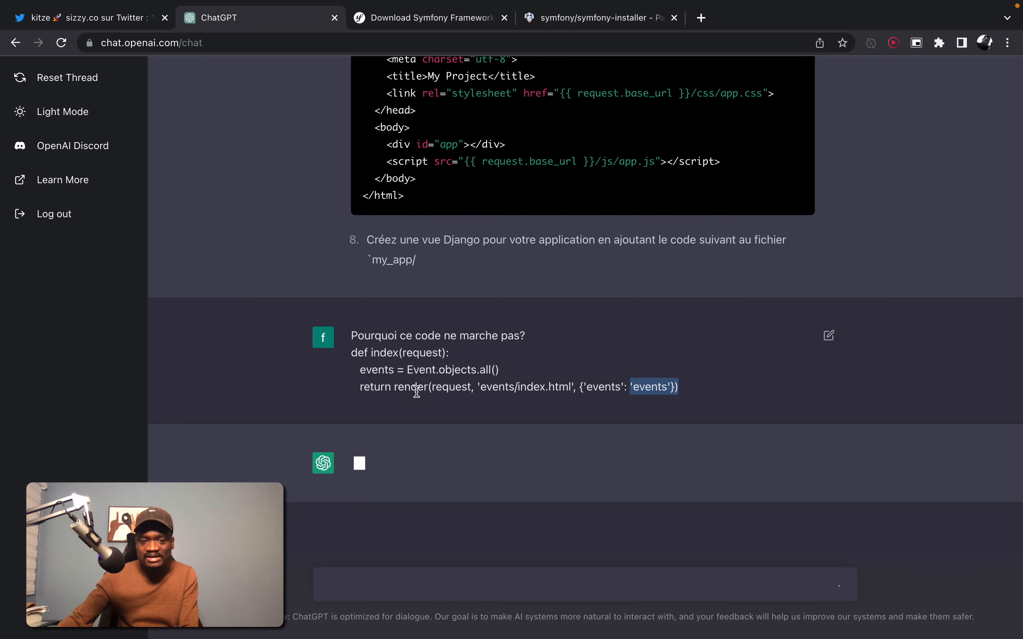
left_click_drag(366, 371, 377, 371)
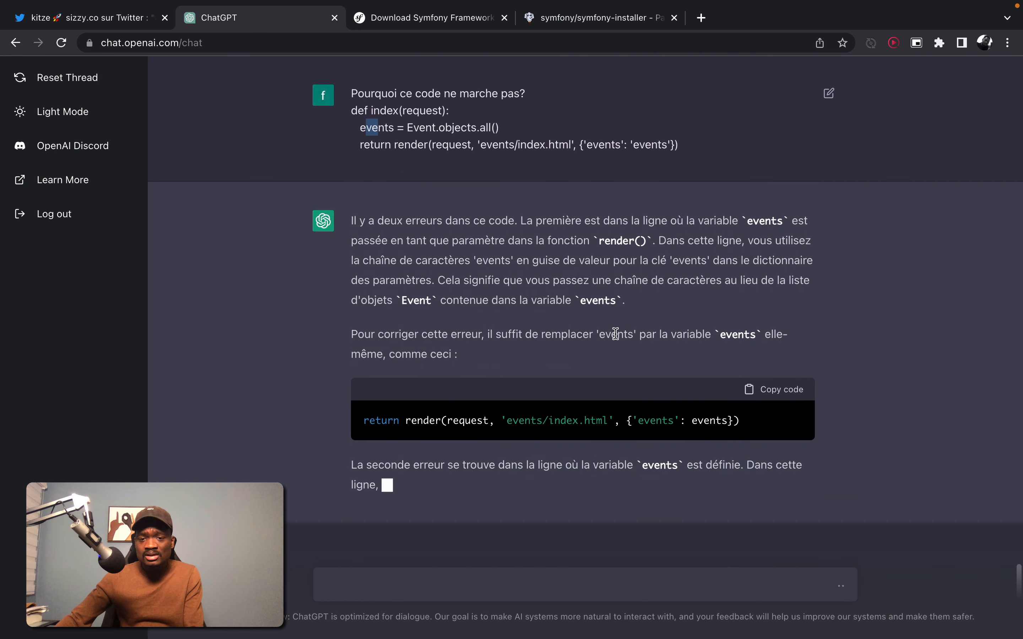
scroll(643, 241, "up", 1)
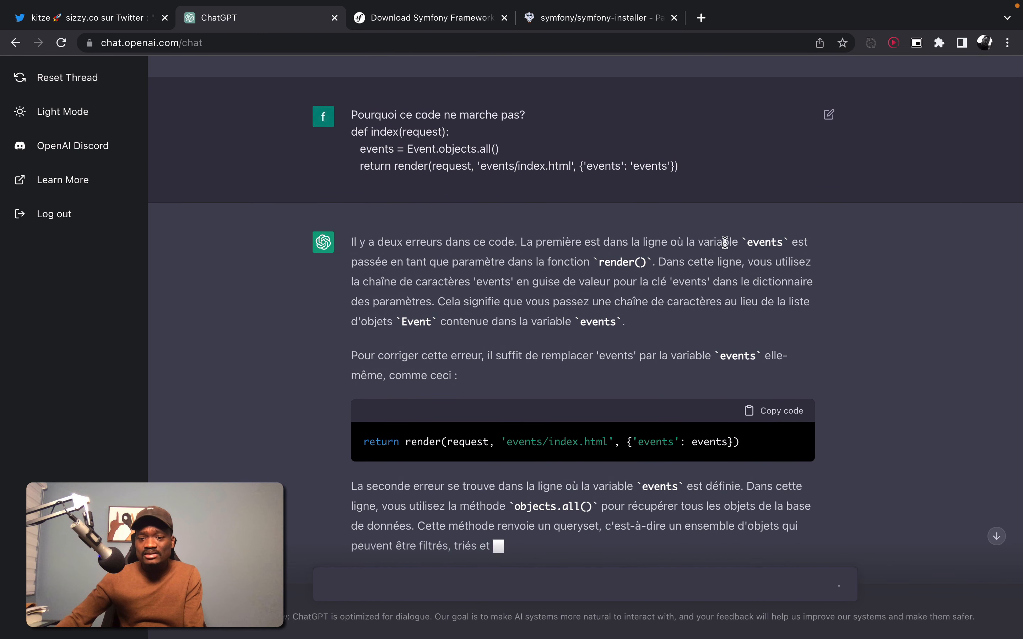
left_click_drag(398, 262, 512, 280)
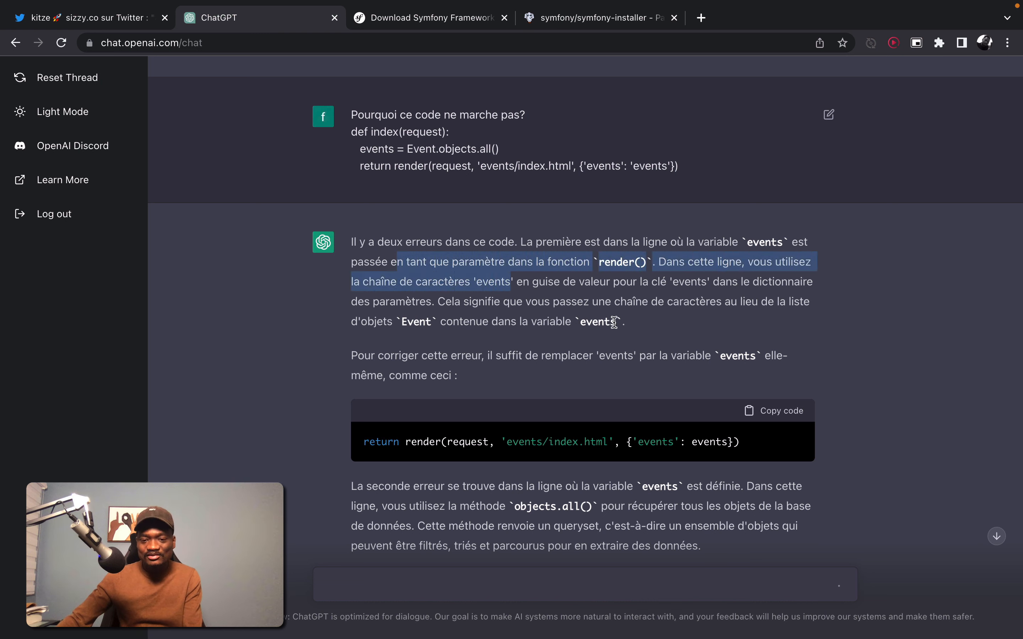
left_click_drag(614, 323, 595, 322)
scroll(537, 385, "down", 2)
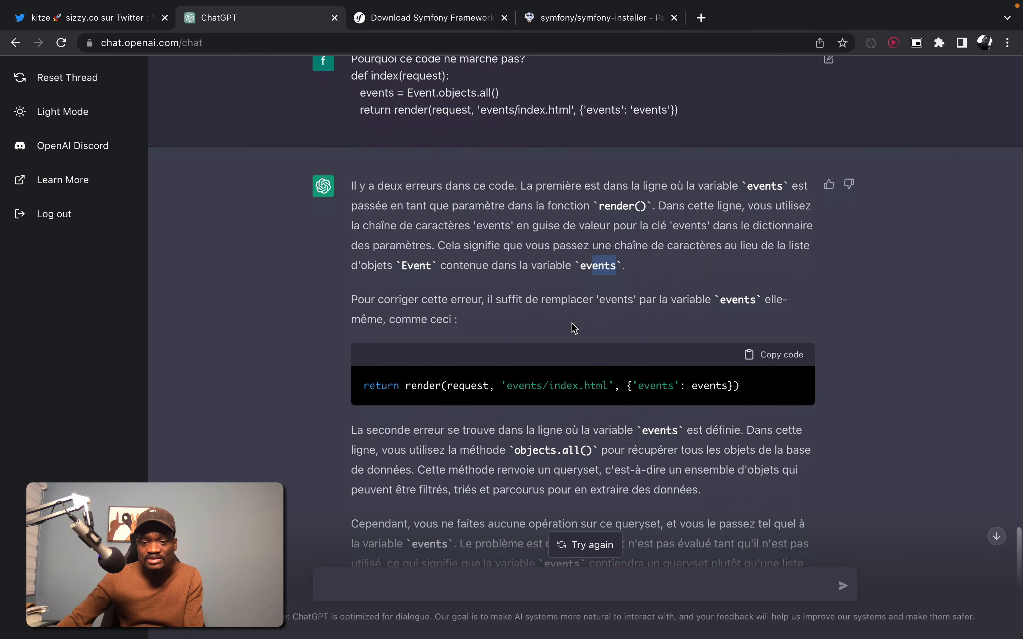
left_click_drag(727, 386, 700, 387)
Read the explanation of the second error, examining the remarks on objects.all(), the queryset and the proposed fix.
scroll(643, 366, "down", 3)
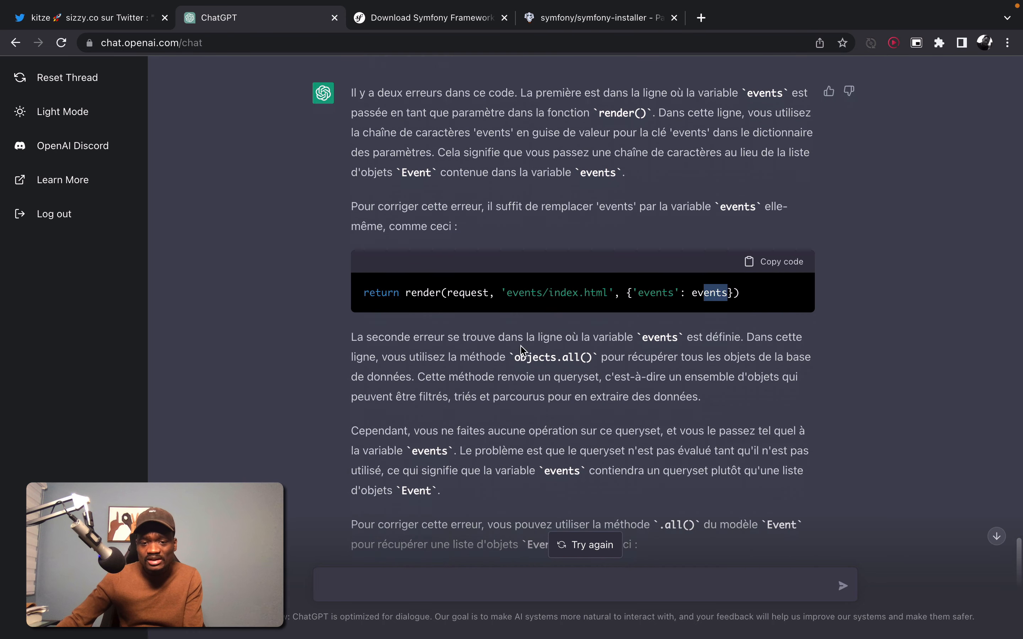
left_click_drag(510, 336, 529, 357)
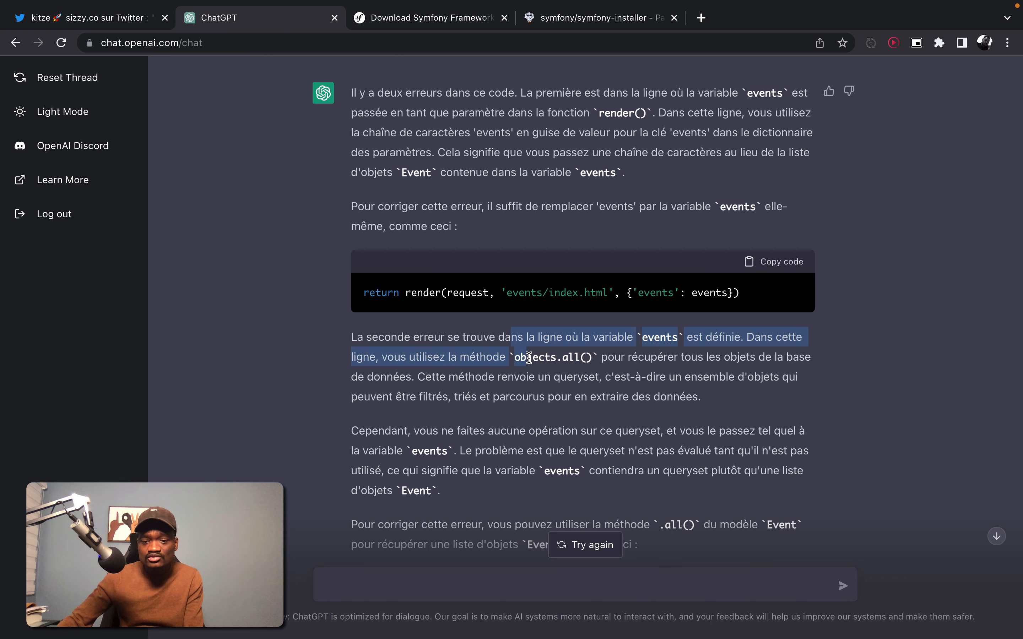
left_click_drag(716, 357, 614, 364)
scroll(578, 359, "down", 1)
scroll(595, 405, "down", 3)
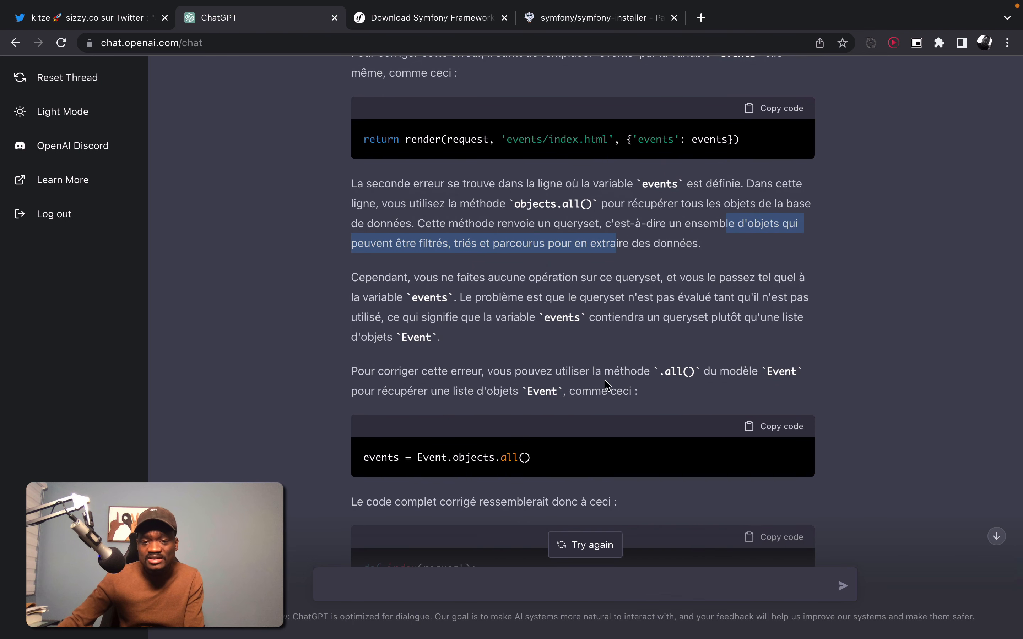
Compare the answer's proposed .all() fix for the second error with the Event.objects.all() line in the sent code.
left_click_drag(567, 369, 712, 364)
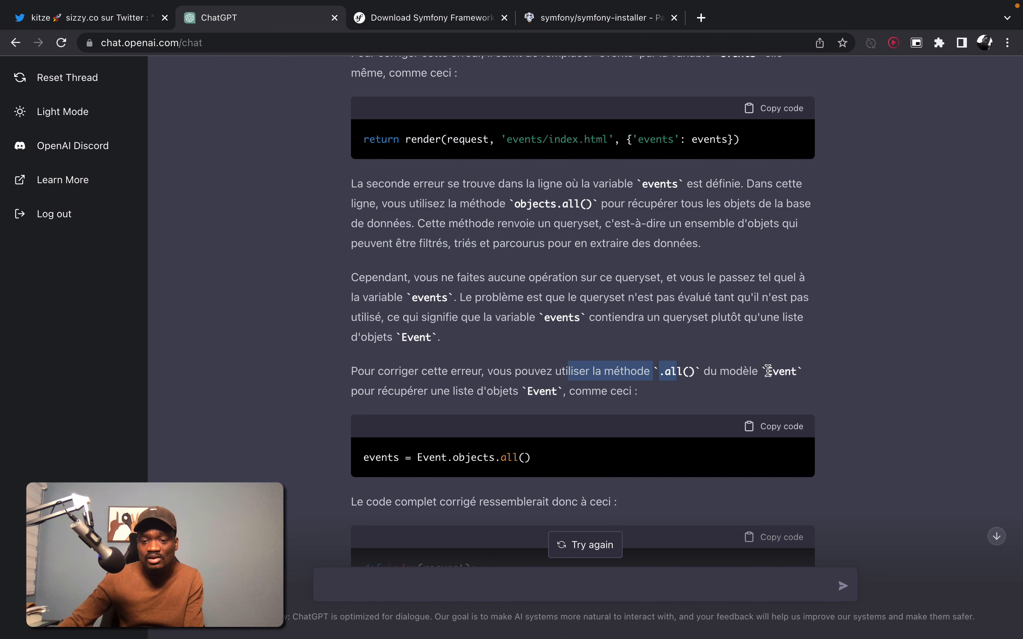
left_click_drag(440, 393, 540, 391)
scroll(505, 477, "down", 3)
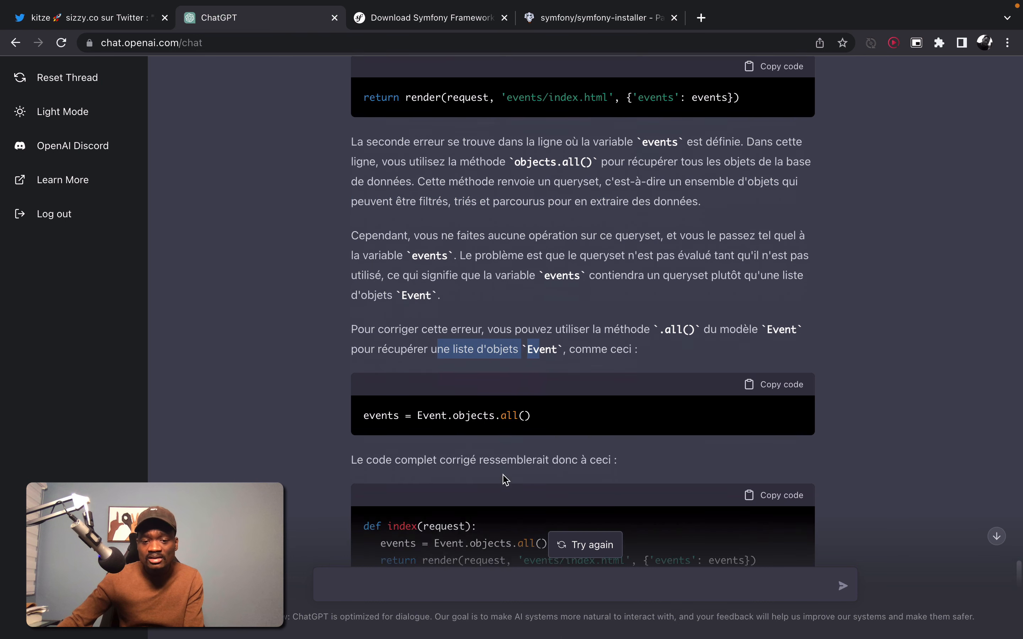
scroll(462, 409, "up", 10)
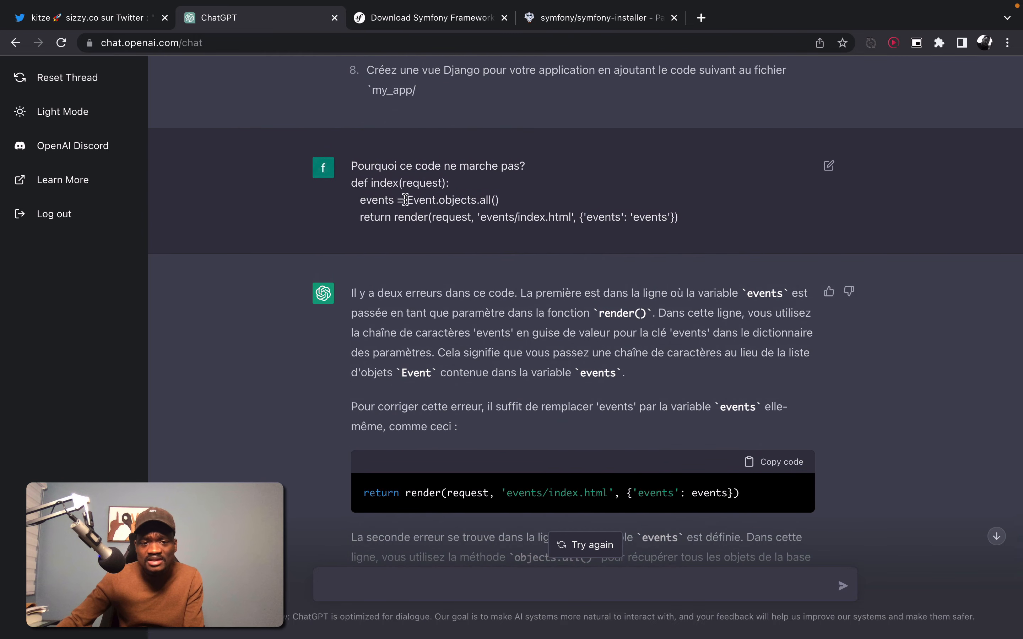
left_click_drag(405, 200, 503, 203)
scroll(459, 393, "down", 10)
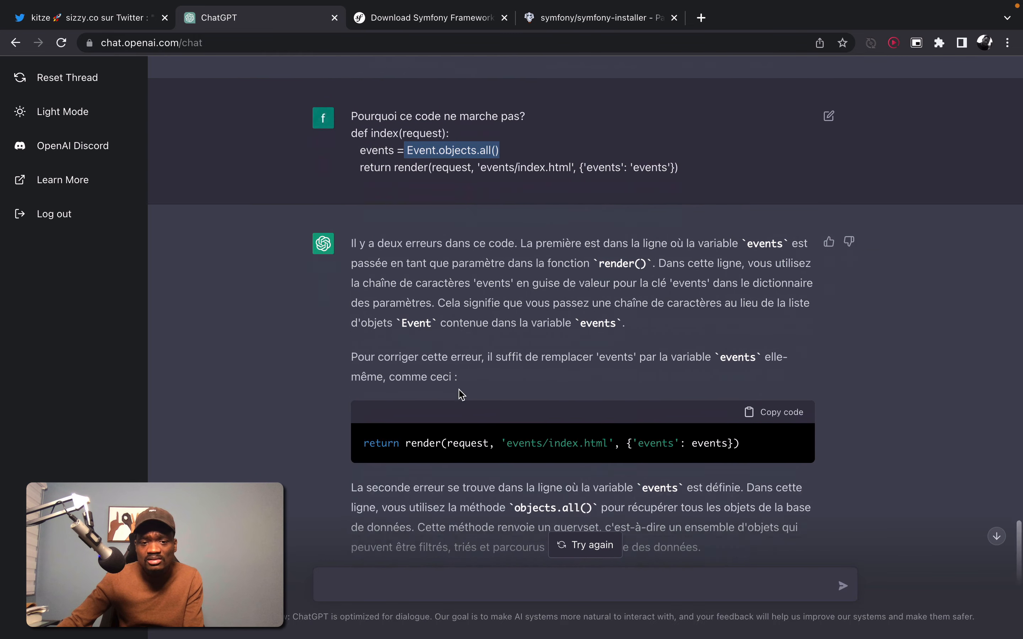
Examine the queryset line in the complete corrected view and check it against the same line in the original message.
left_click_drag(422, 436, 536, 431)
left_click(491, 429)
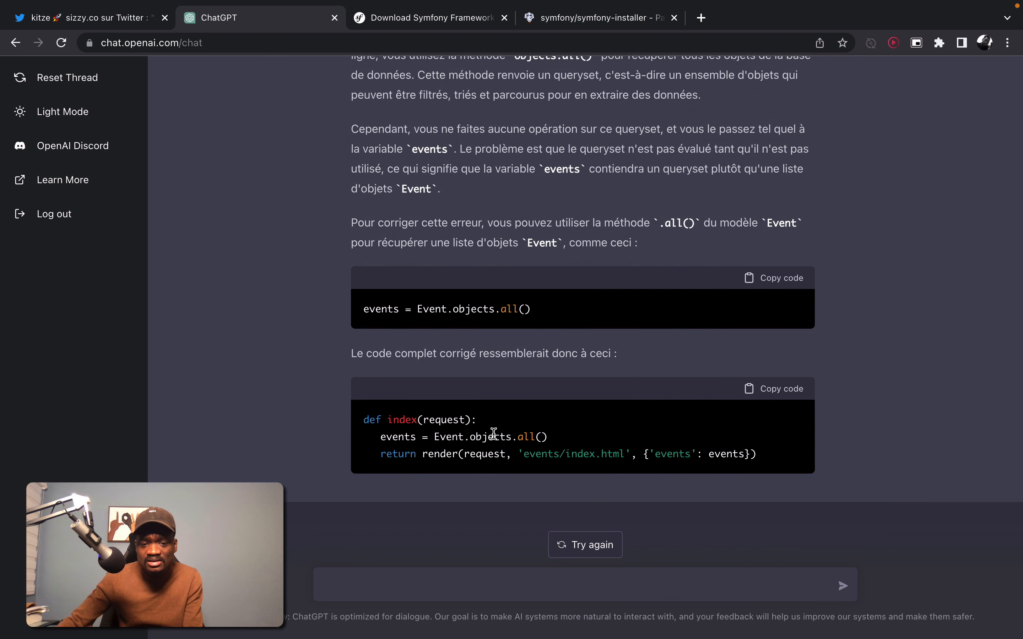
left_click_drag(440, 433, 546, 431)
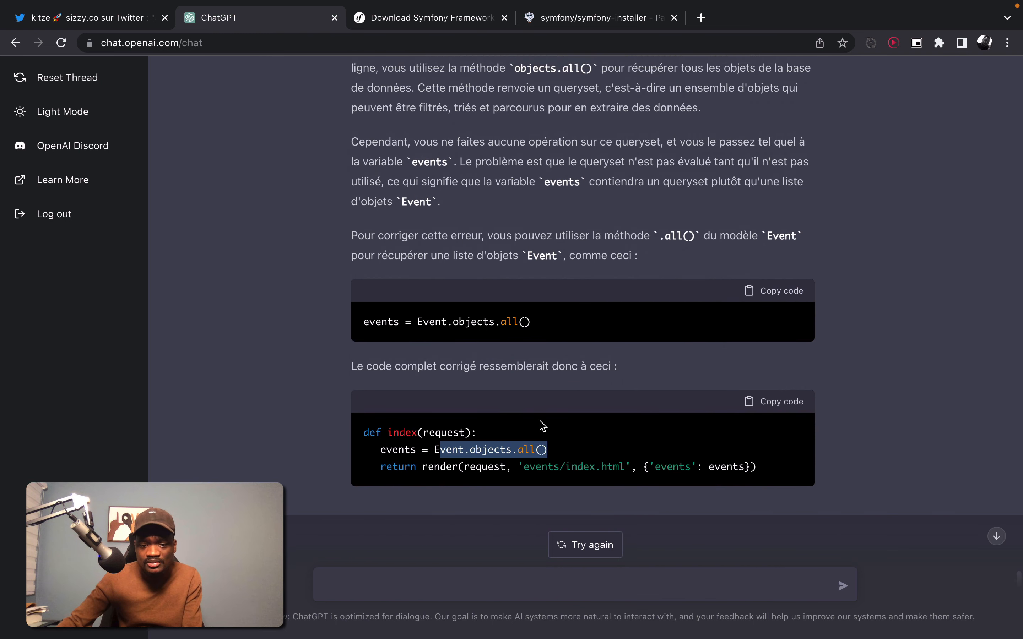
scroll(541, 425, "up", 15)
left_click_drag(407, 224, 503, 227)
scroll(487, 331, "down", 10)
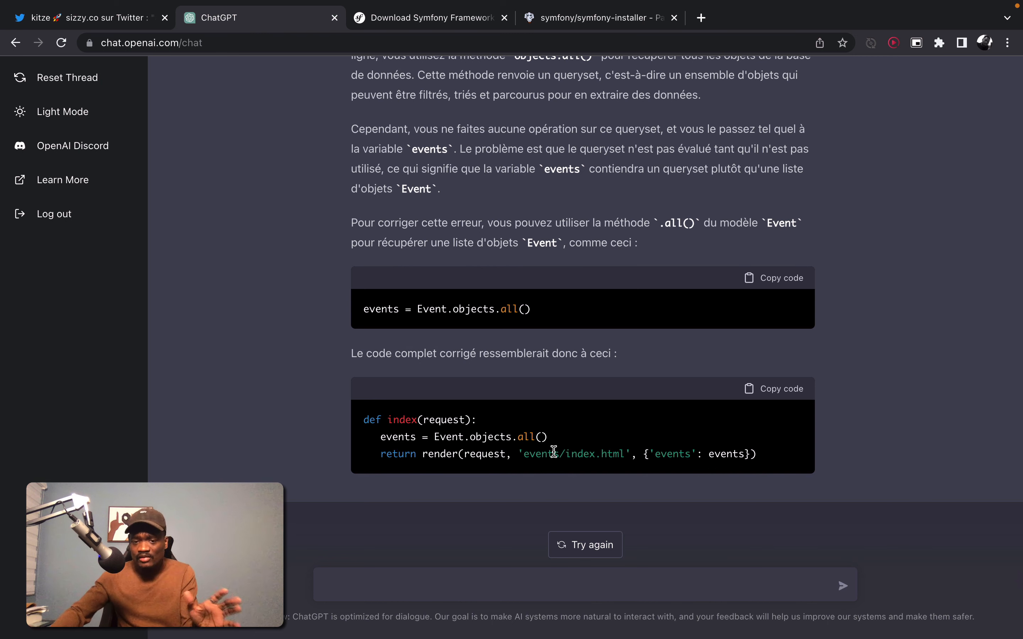
scroll(554, 451, "up", 1)
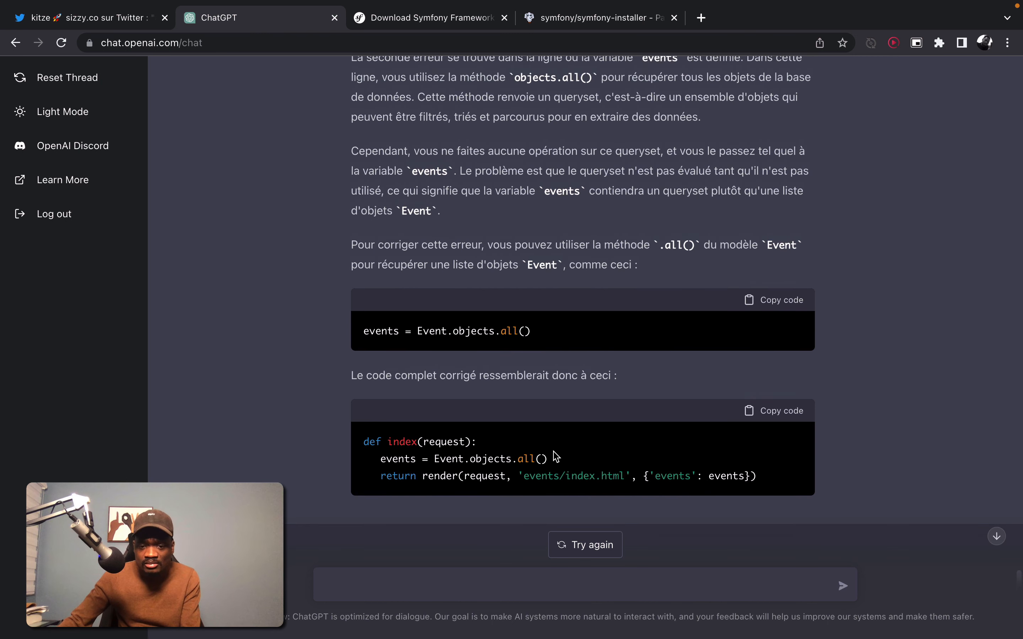
scroll(556, 454, "down", 1)
Ask ChatGPT "Quel est l'inverse de 4 dans Z11".
left_click(476, 582)
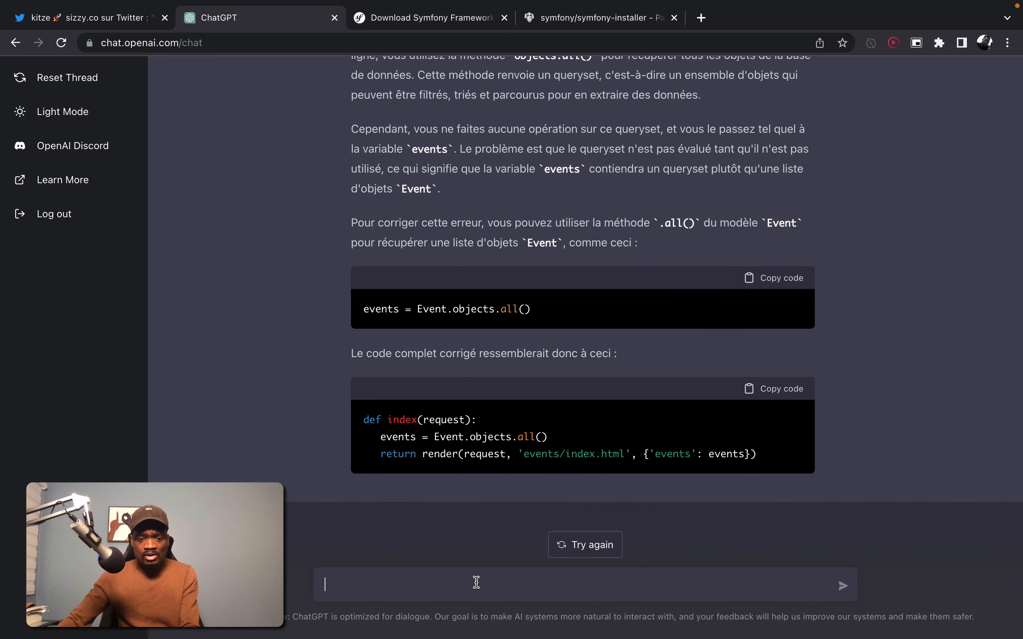
type("Quel")
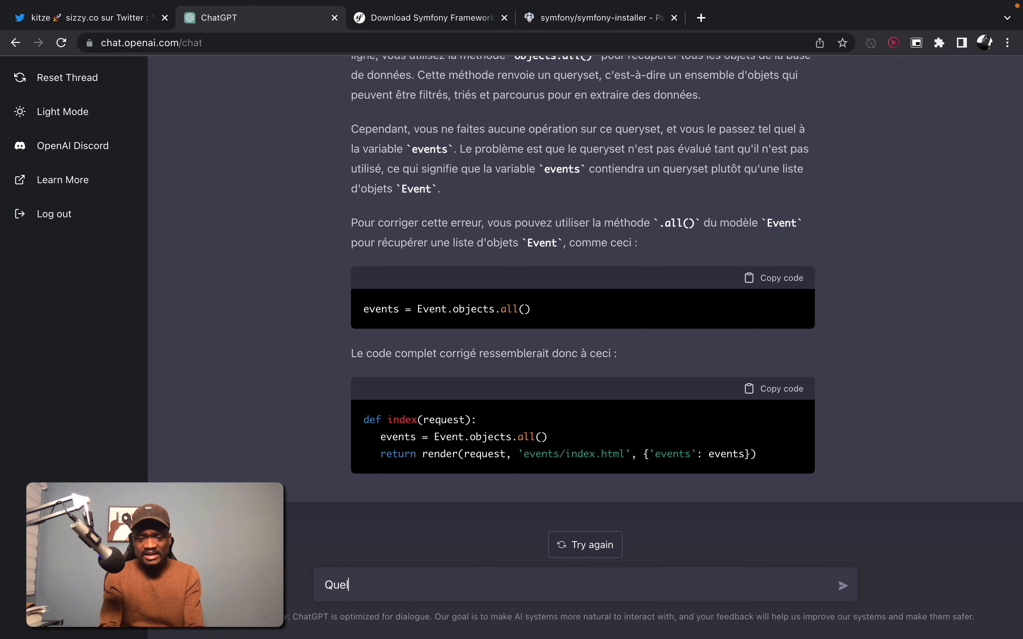
type(" est l'inverse de 4")
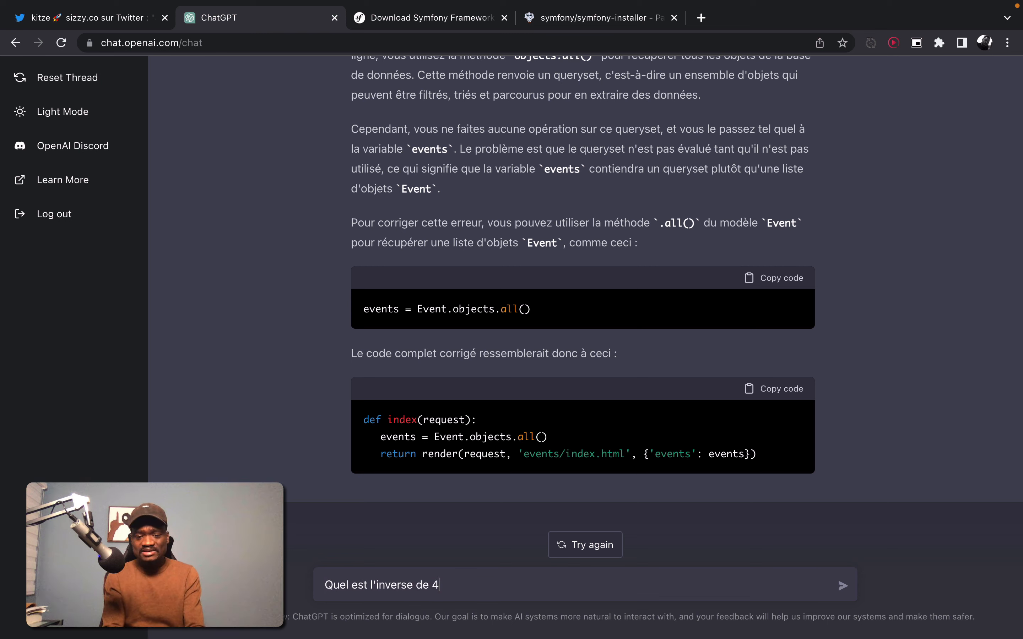
type(" dans Z11")
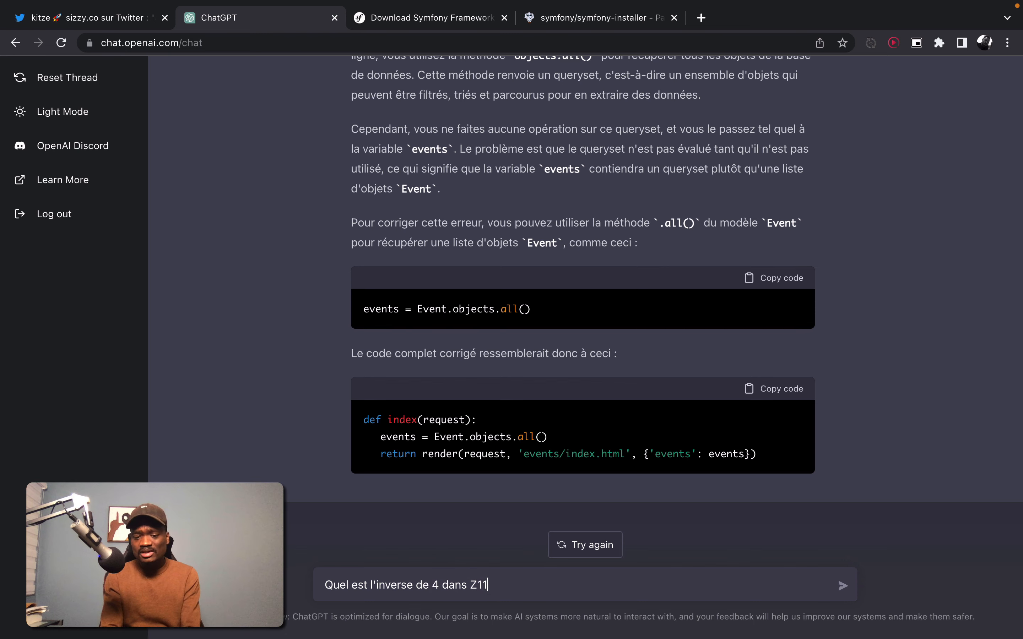
key("Return")
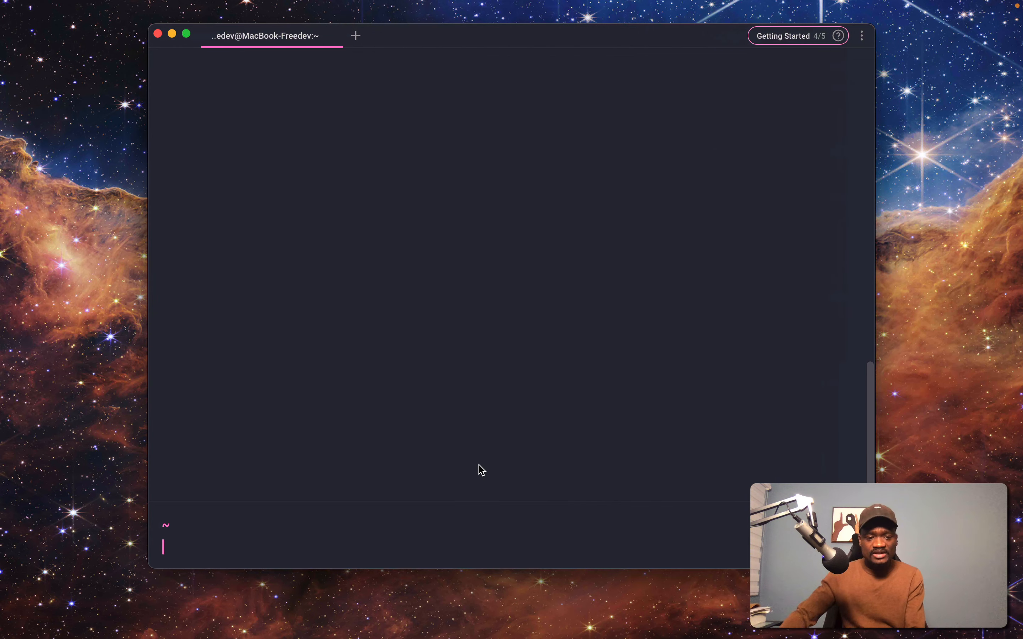
Start a Python session with py in the terminal and evaluate pow(4, -1, 11).
type("py")
key("Return")
type("pow")
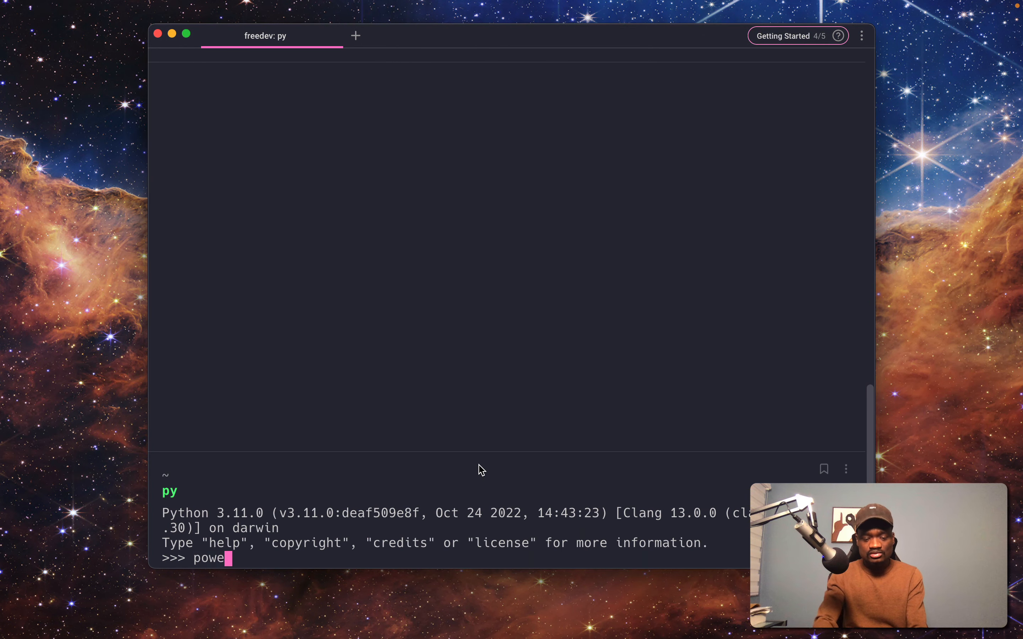
type("(")
type("4, -1,")
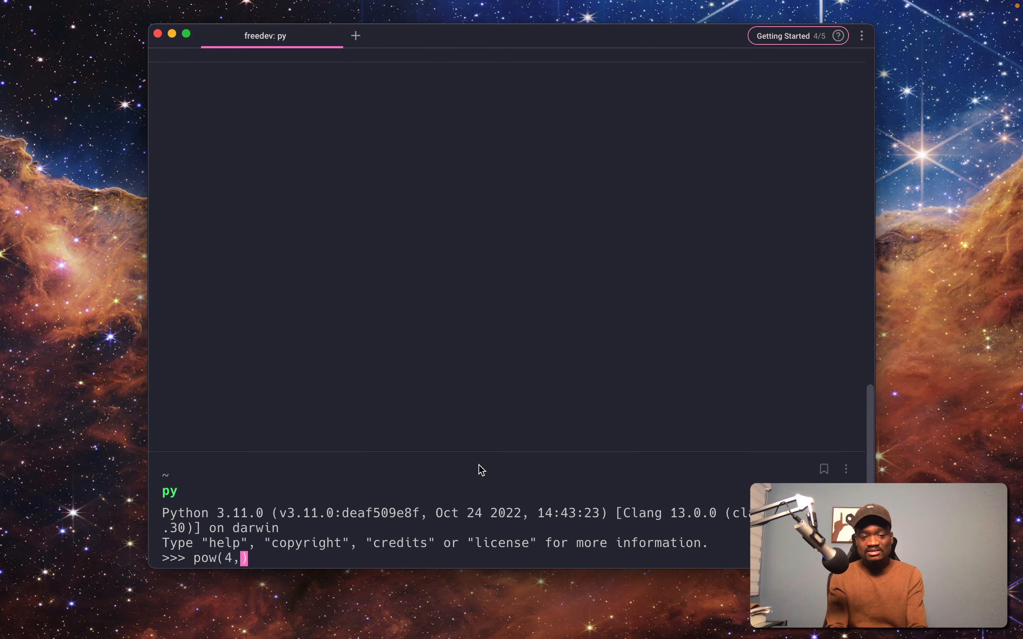
type(" 11")
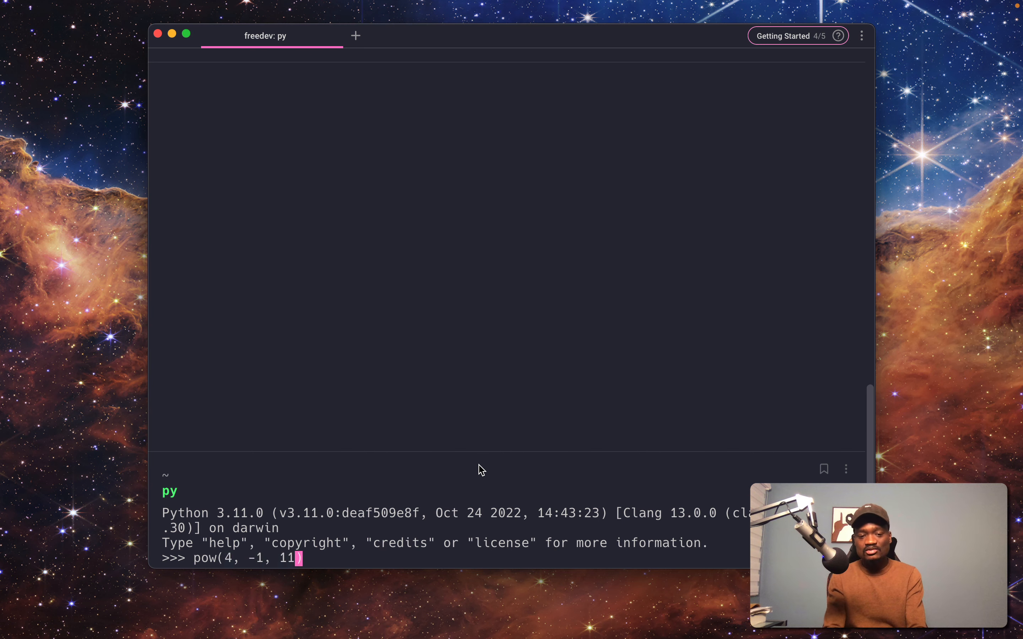
key("Return")
Switch back to ChatGPT, read the Euclidean algorithm steps and final inverse, and compare them with Python's result in the terminal.
key("super+Tab")
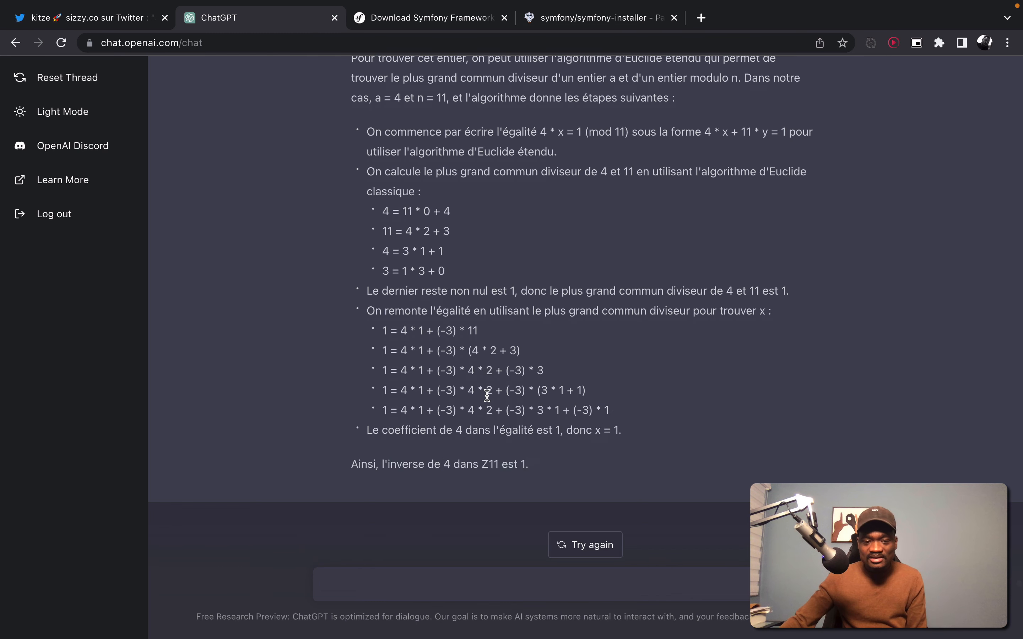
left_click_drag(444, 463, 508, 464)
left_click(518, 461)
scroll(519, 444, "up", 5)
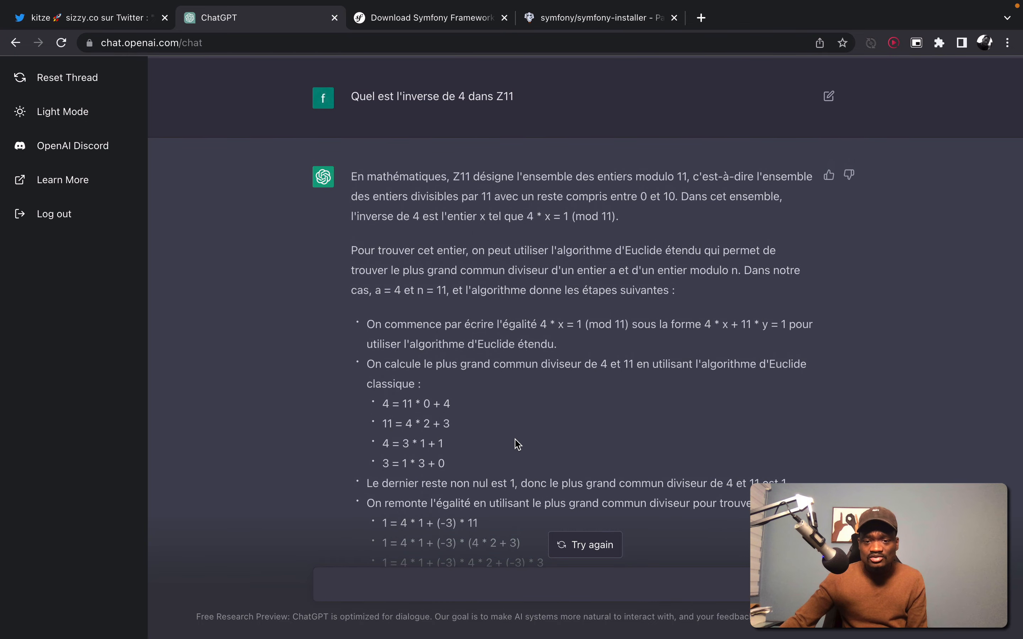
scroll(519, 444, "down", 4)
scroll(516, 434, "up", 2)
scroll(520, 402, "down", 3)
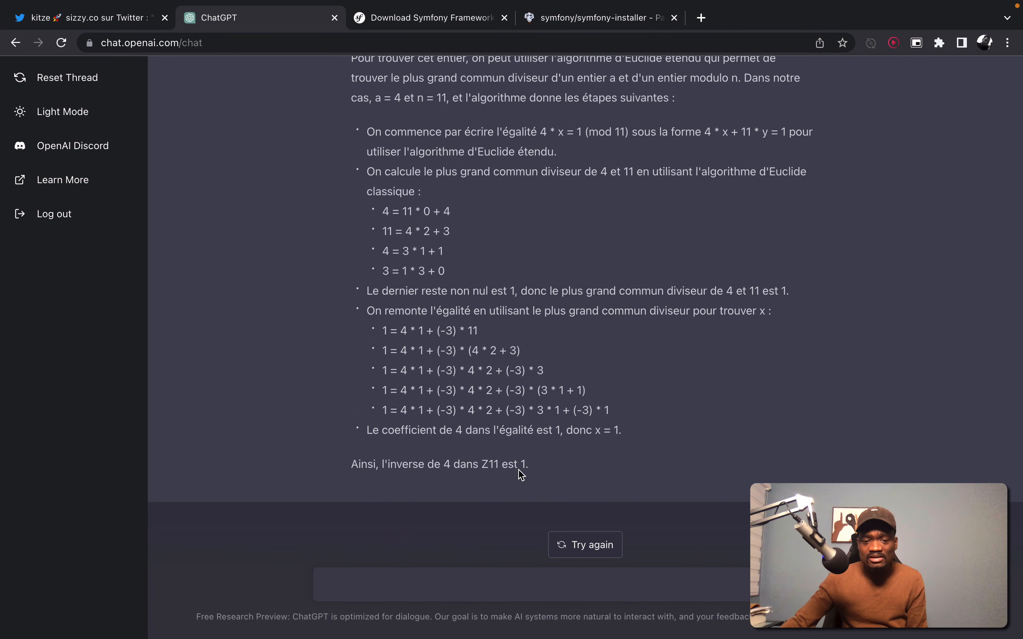
scroll(522, 476, "up", 2)
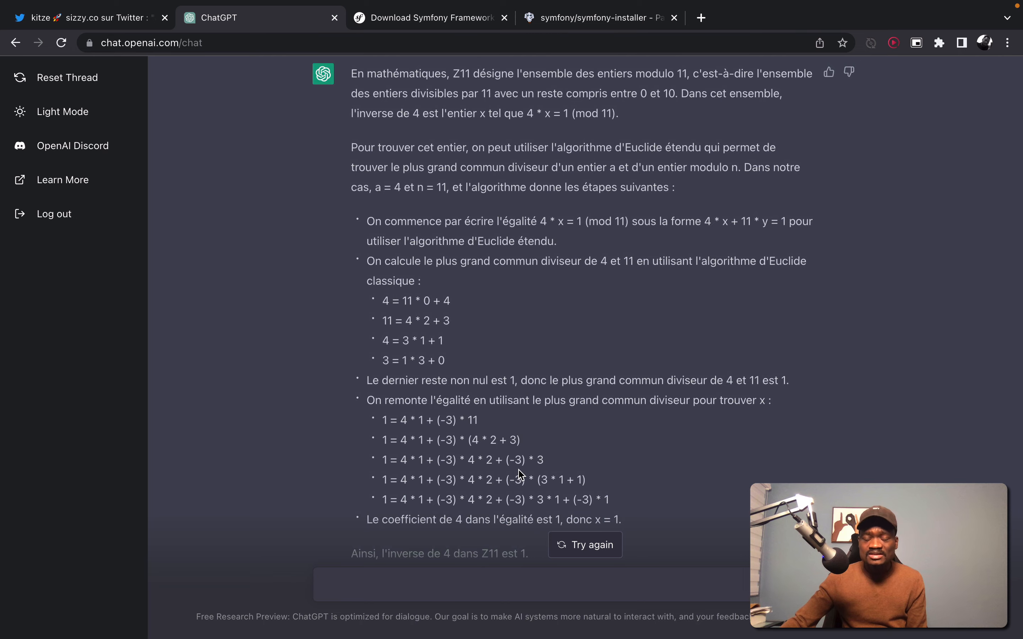
scroll(522, 475, "down", 2)
left_click_drag(515, 468, 529, 469)
key("ctrl+Left")
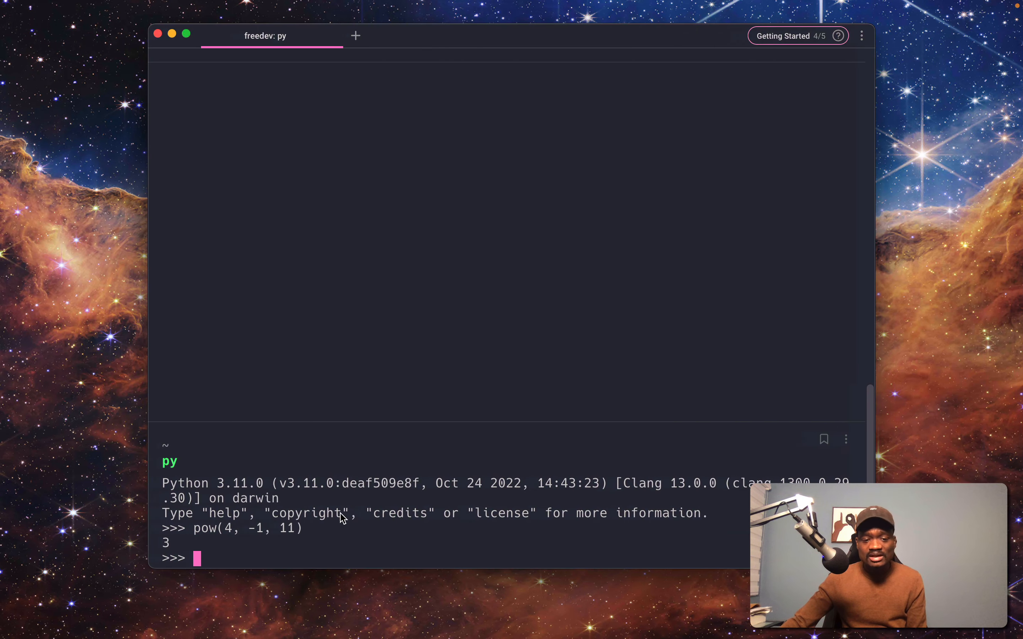
In the ~/Desktop terminal session, go to the bloggy project with z blog and open it in the editor with subl.
key("ctrl+Right")
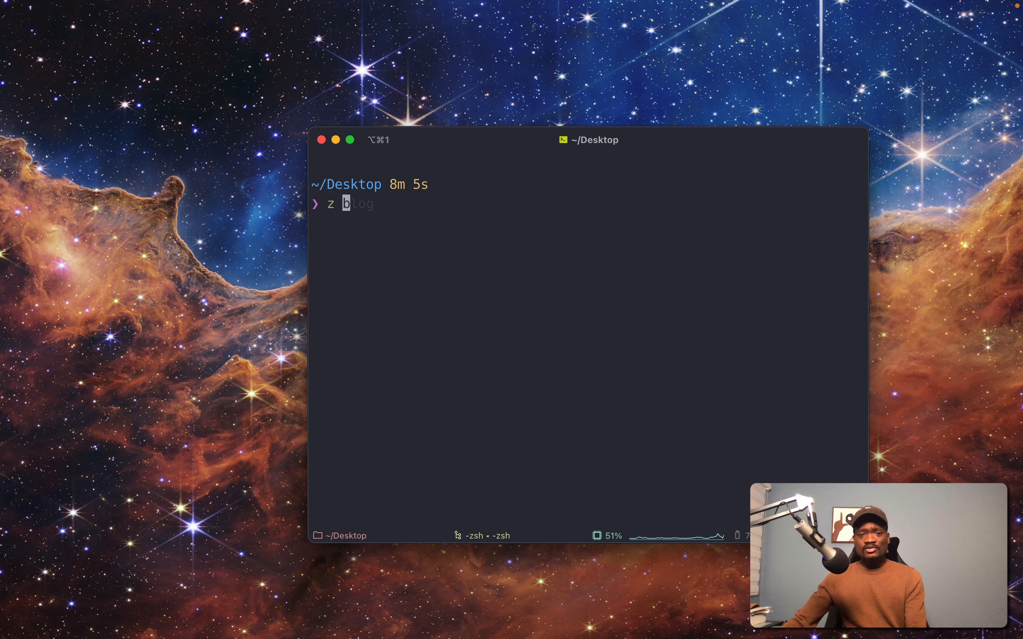
type("blog")
key("Return")
type("s")
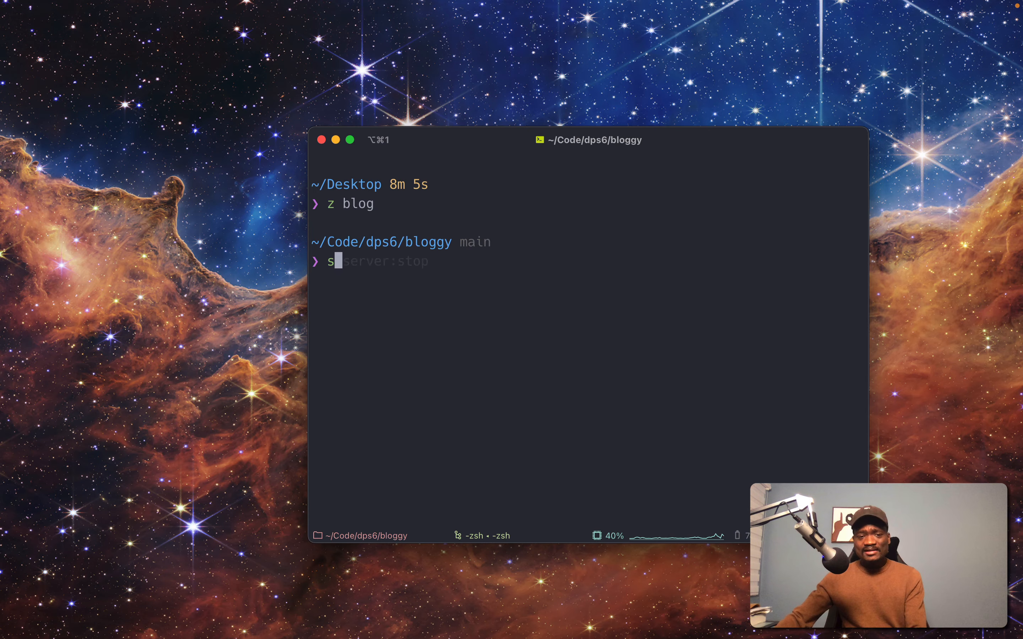
type("ubl .")
key("Return")
Open PostRepository.php from src/Repository and copy its createQueryBuilder query for published posts.
left_click(162, 273)
left_click(169, 400)
scroll(186, 381, "down", 3)
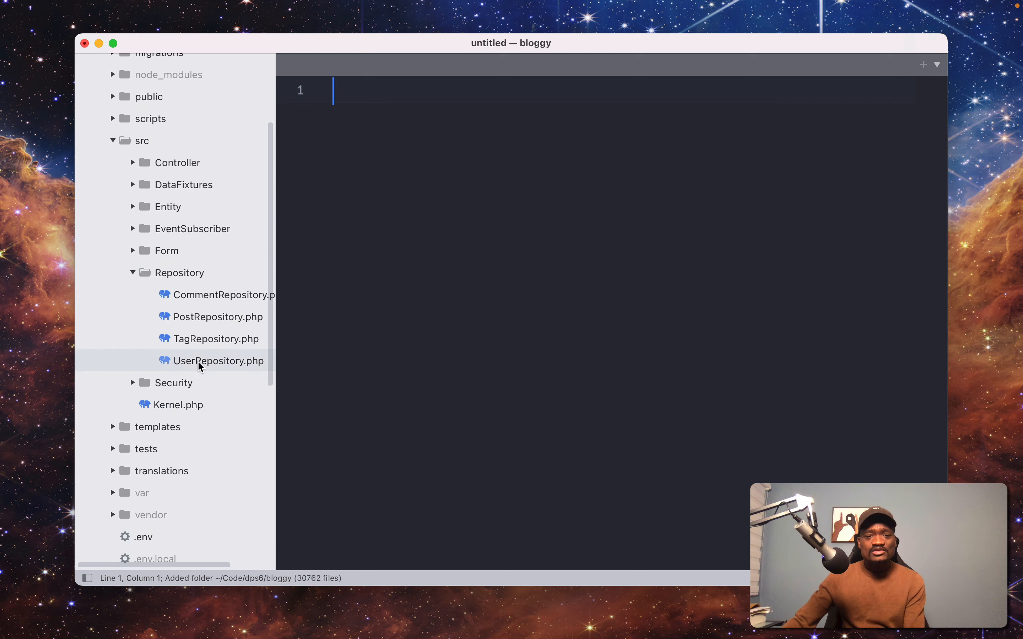
left_click(203, 317)
scroll(423, 338, "down", 10)
left_click_drag(453, 277, 427, 430)
key("super+c")
In ChatGPT, paste the query, tidy it, and send it with "Peux-tu stp optimiser cette requête afin d'éviter des n+1 queries?".
key("ctrl+Right")
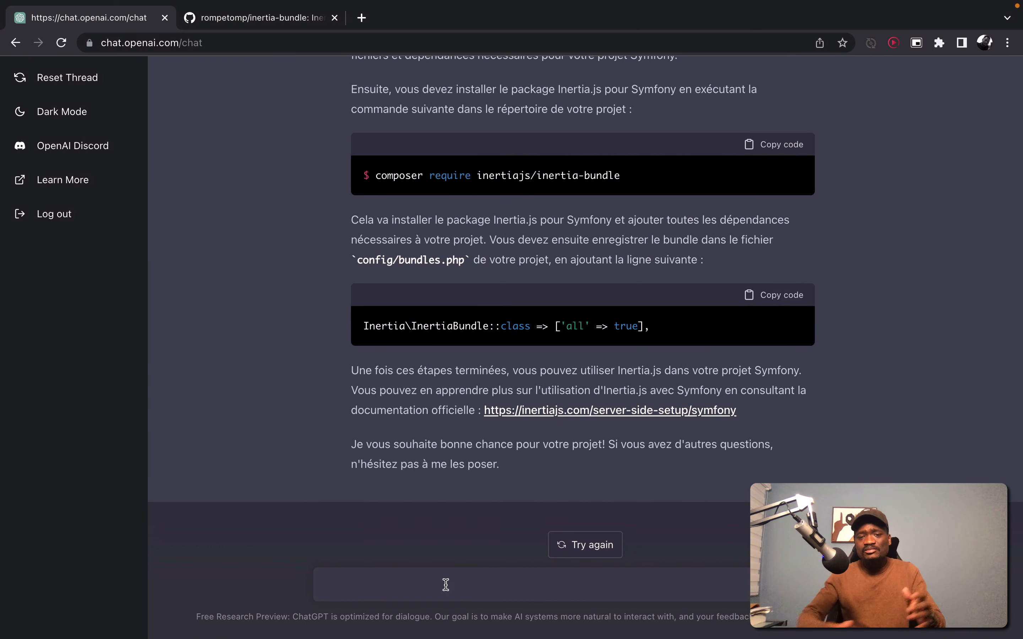
key("super+v")
left_click_drag(445, 532, 274, 521)
key("BackSpace")
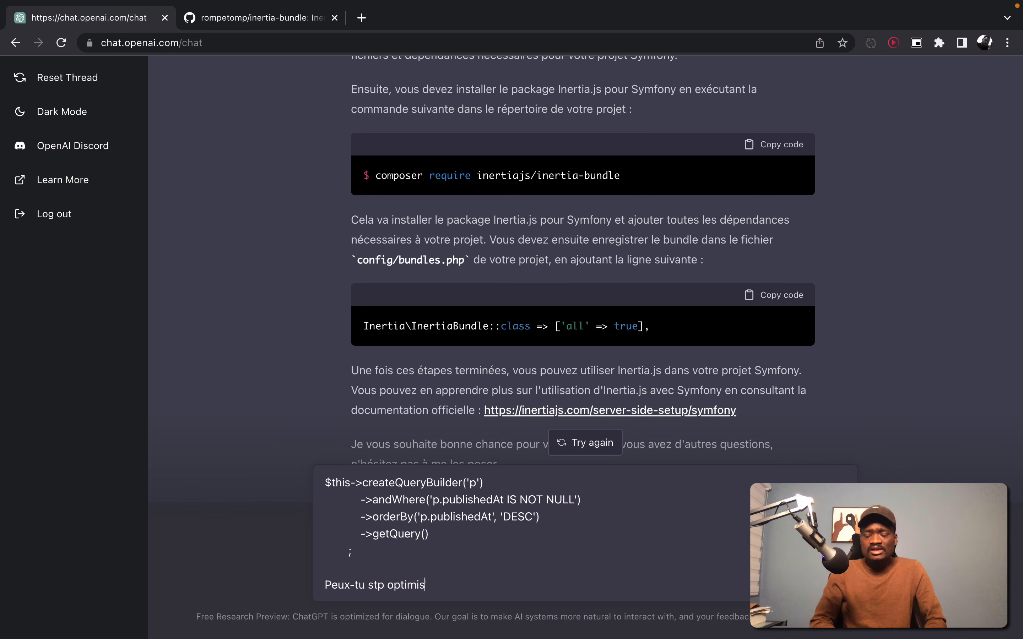
type("e requête afin d'éviter des n")
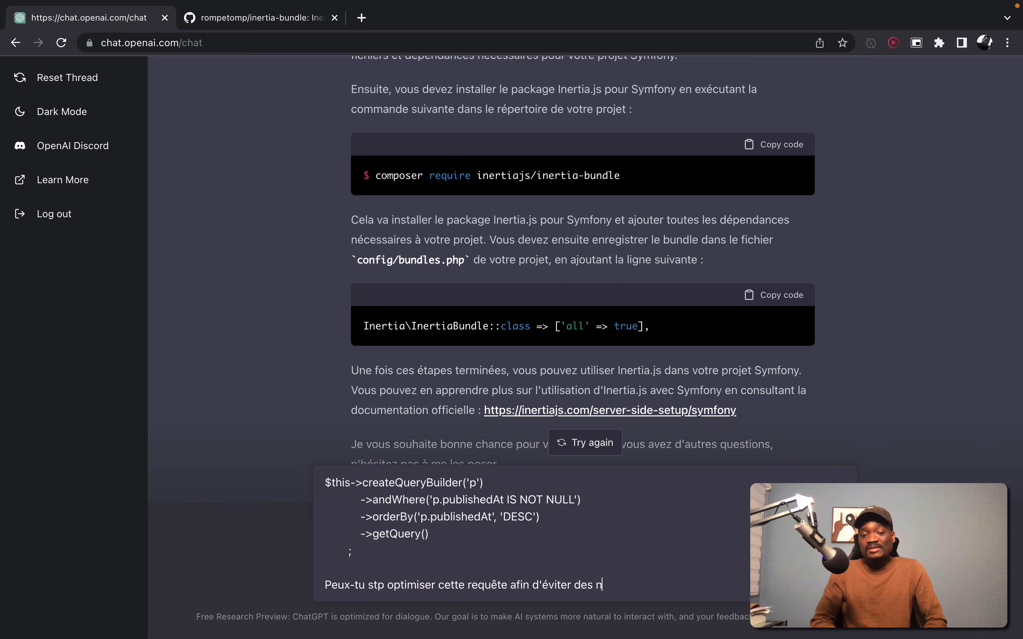
type("+1 queries?")
key("Return")
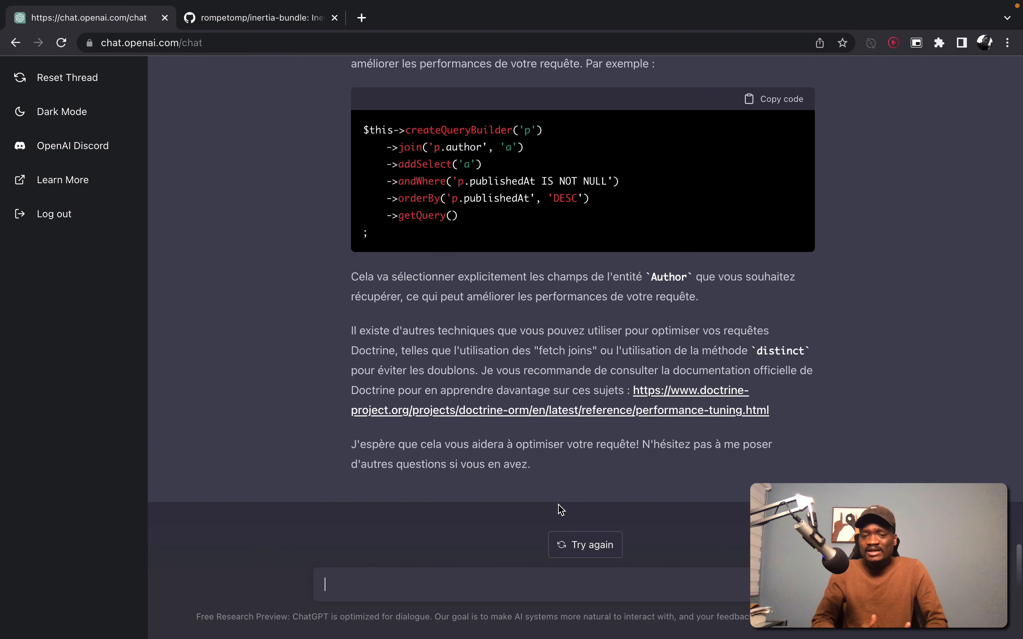
Send the follow-up "J'aimerais plutôt faire un left join avec la table de tags".
type("J'aimerais plut")
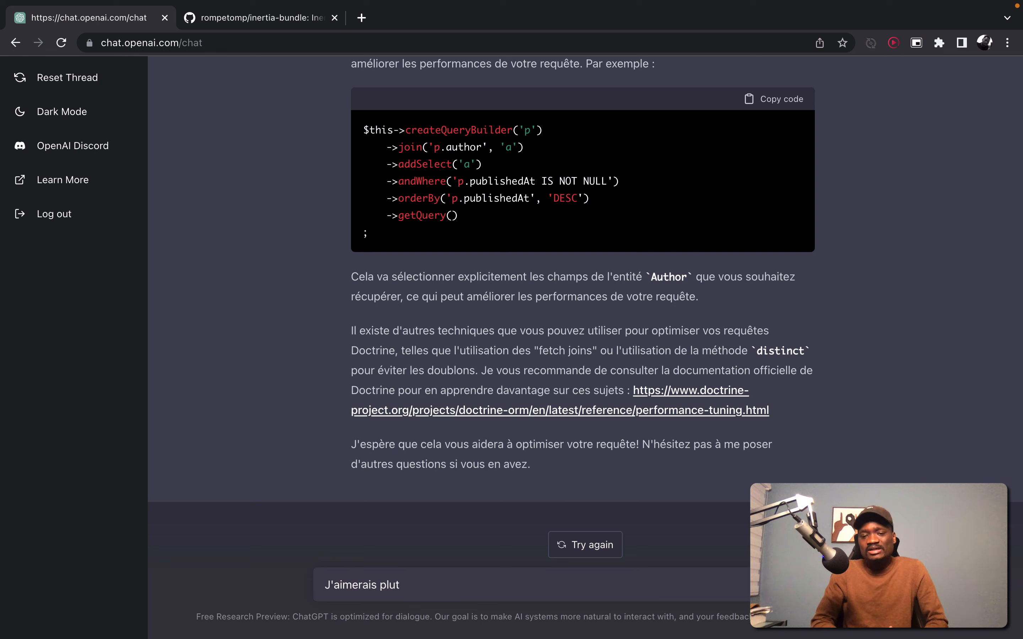
type("ôt faire un left join avec la table de tags")
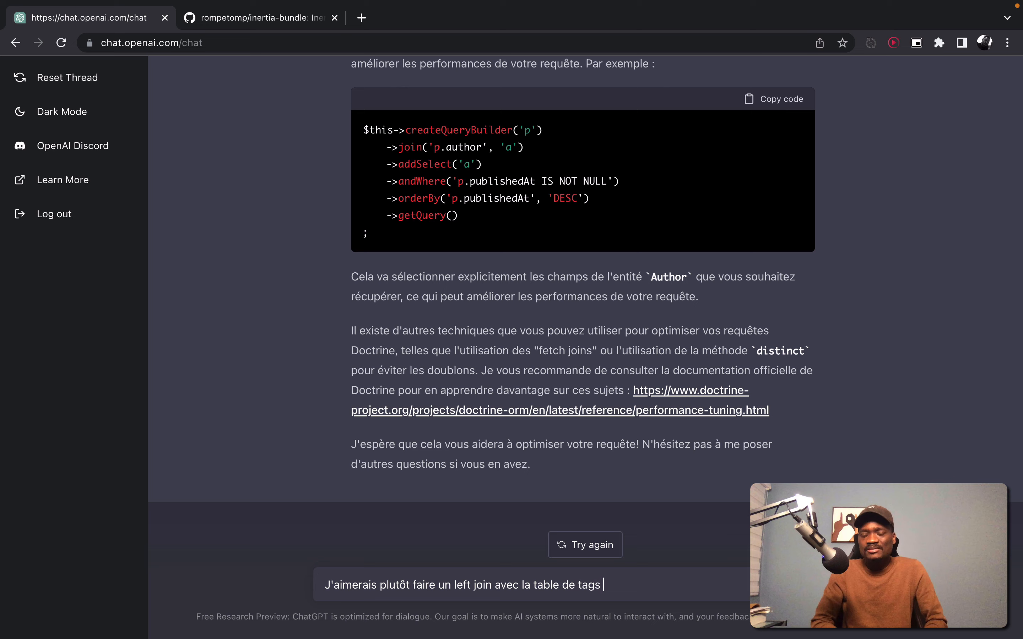
key("Return")
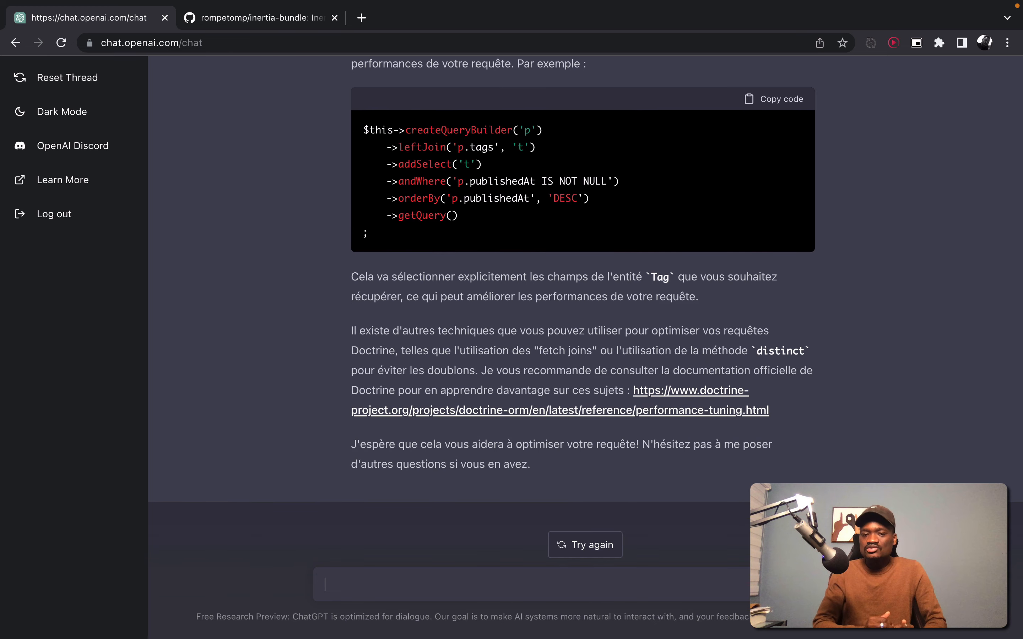
Ask "Comment vérifier si un nombre est premier ou non de façon optimal en Python?".
type("Comment vérifier")
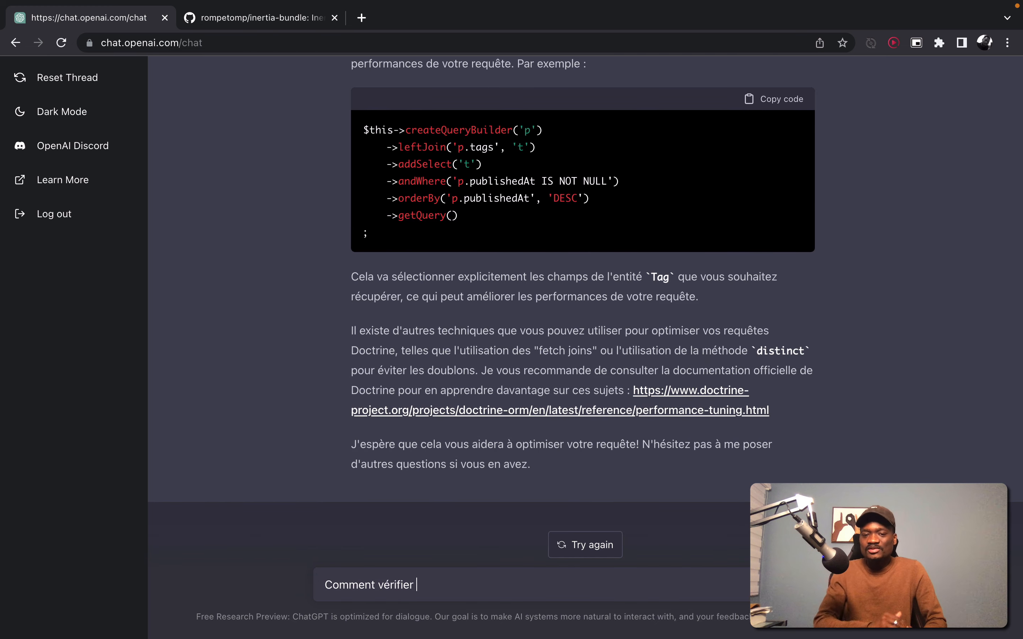
type(" si un nombre est premier ou n")
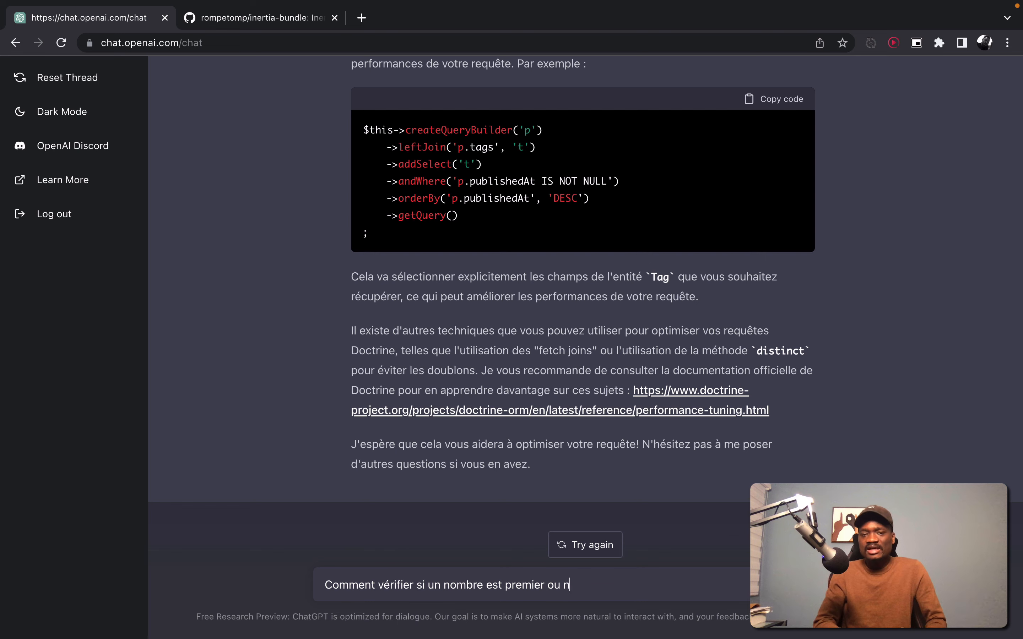
type("optimal en Python?")
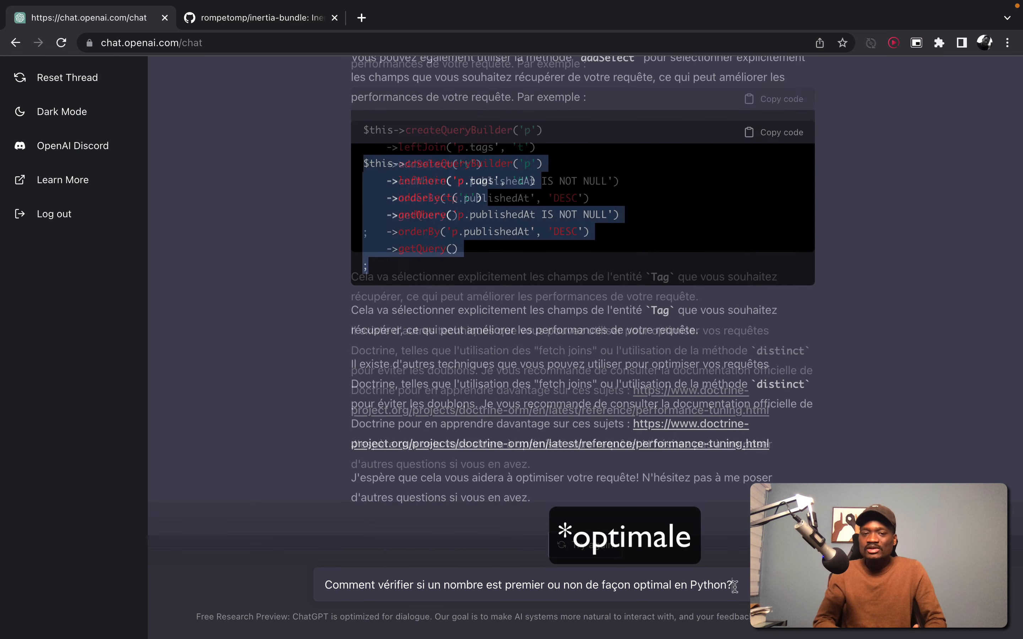
key("Return")
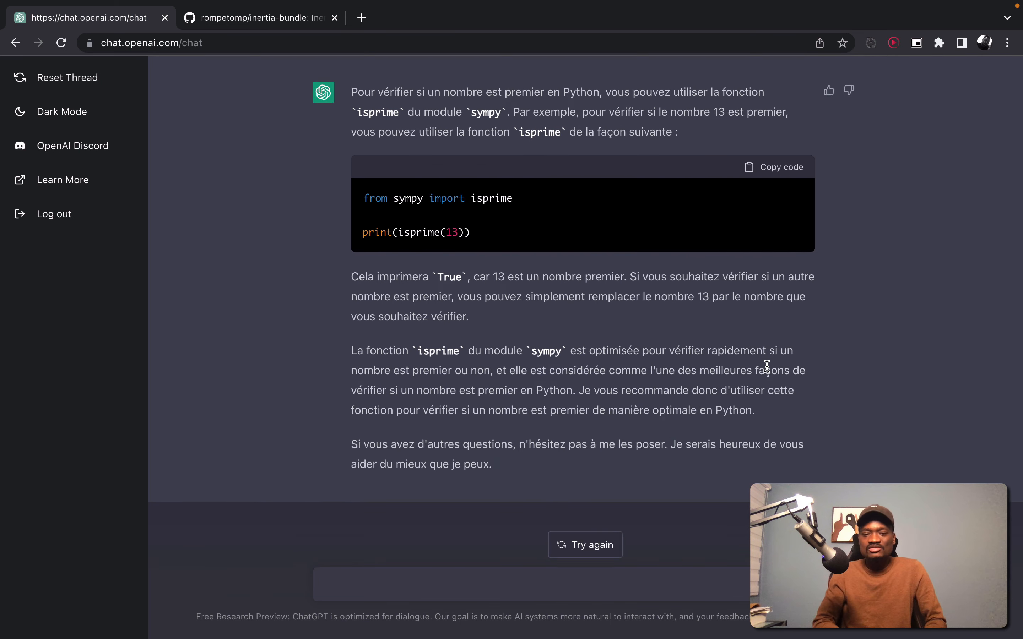
Ask in French how to become rich, and send another question beginning "Quel langage choisir entre PHP".
type("?")
key("Return")
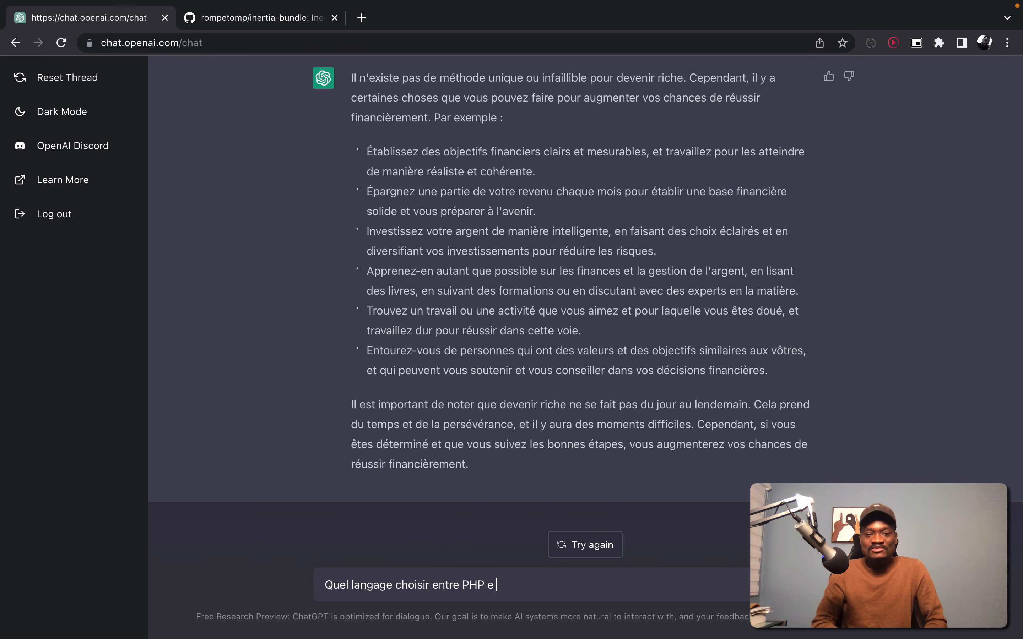
key("Return")
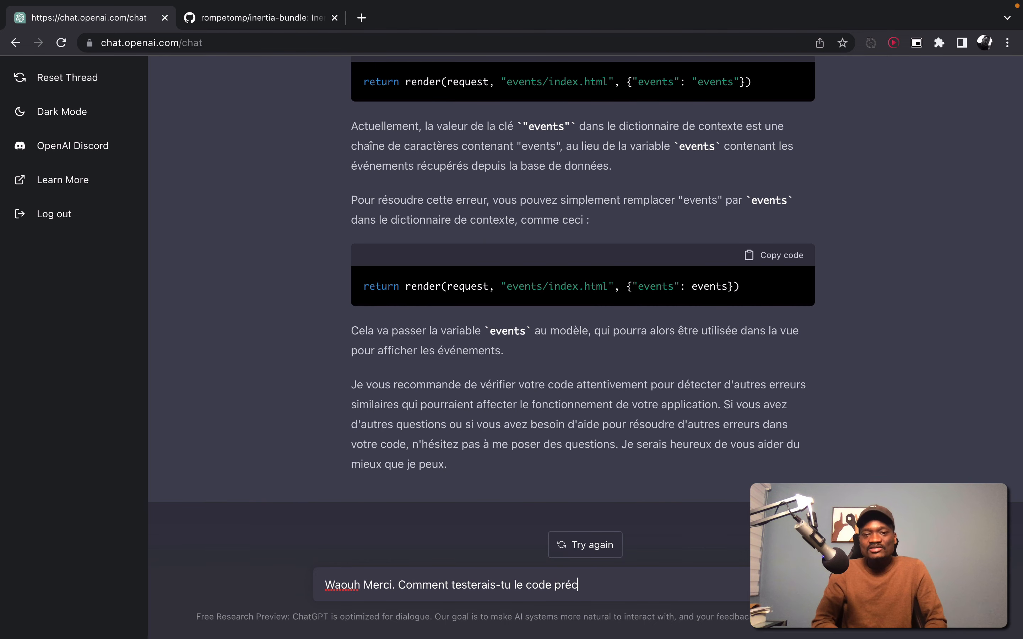
Send "Waouh Merci. Comment testerais-tu le code précédent?" and, once answered, "C'est fou ce que tu peux faire mon ami! Bye".
type("édent?")
key("Return")
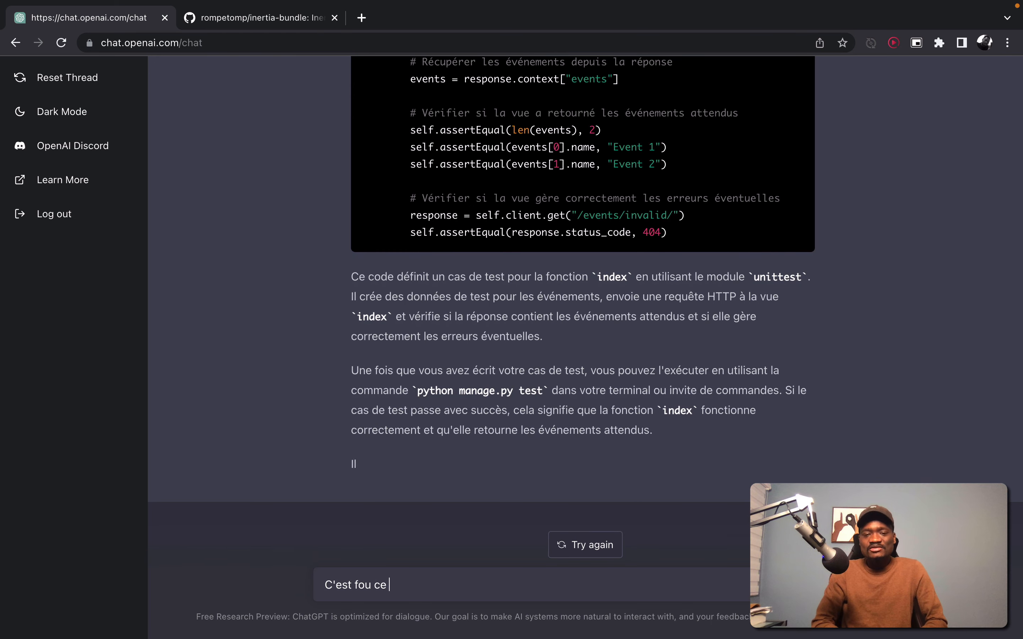
type("! Bye")
key("Return")
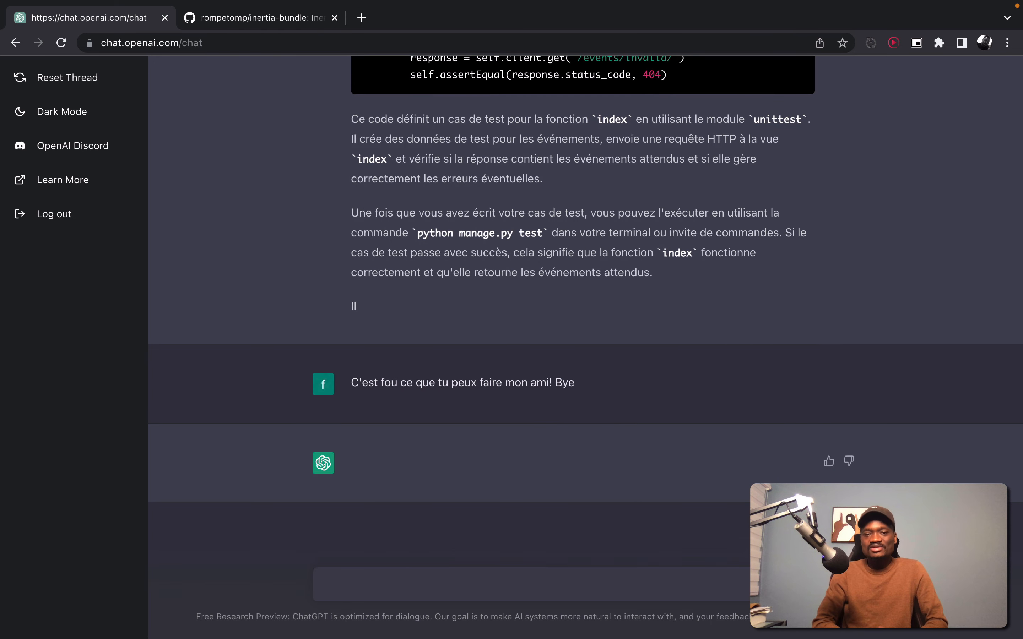